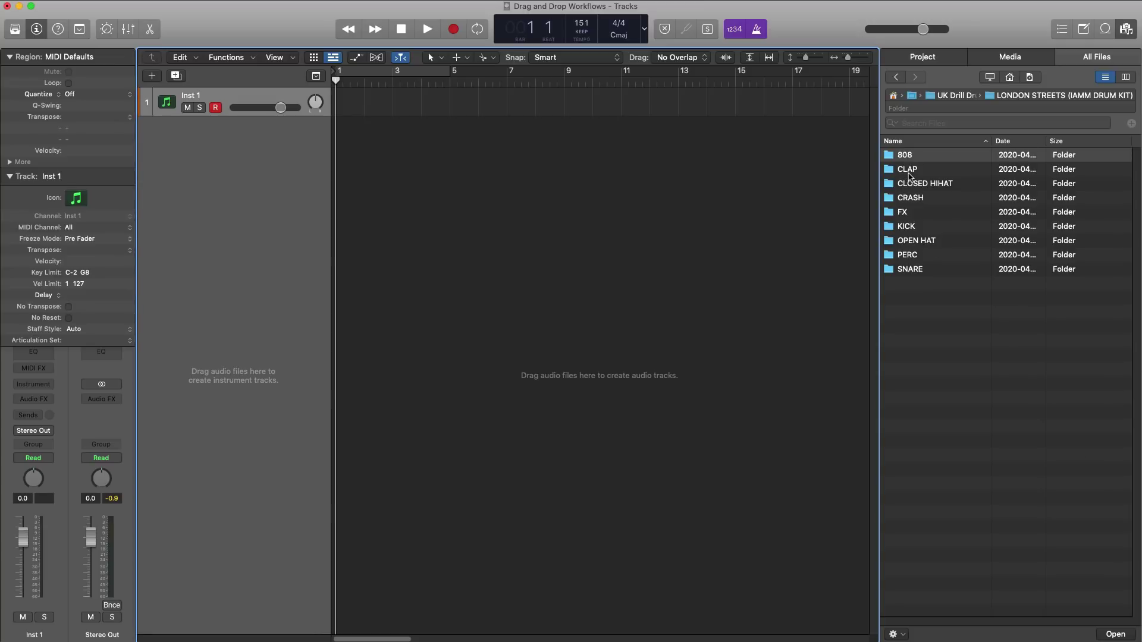
Step: Create a Drum Machine Designer track from CLAP_IAMM_UK_DRILL_1.wav in the CLAP folder and audition it
{"action": "double_click", "coordinate": [908, 172]}
{"action": "left_click", "coordinate": [935, 155]}
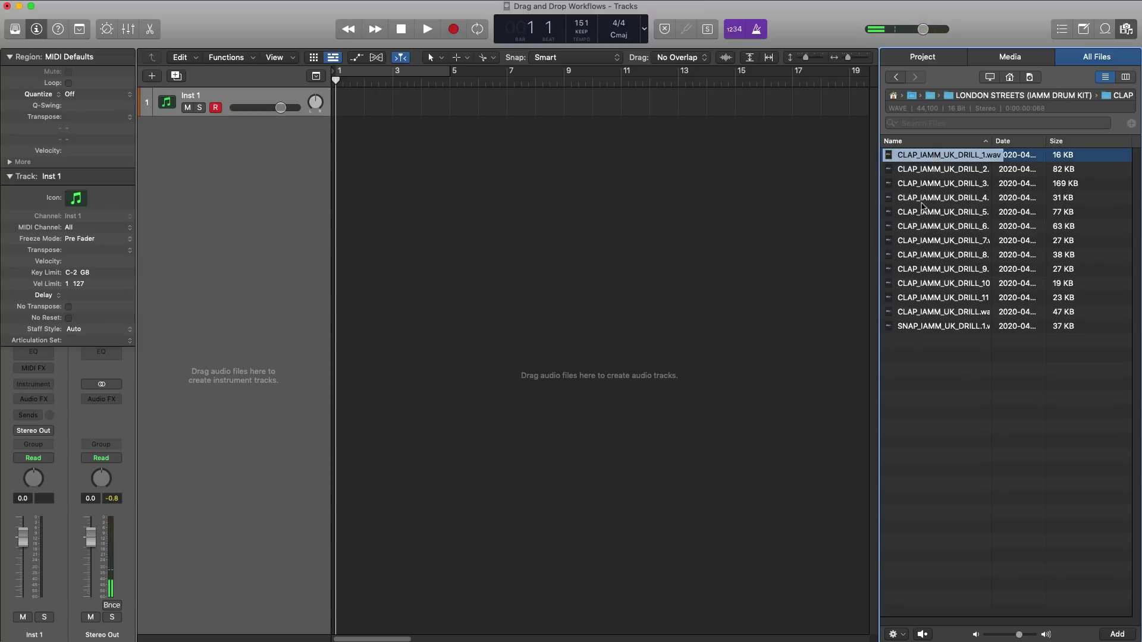
{"action": "left_click_drag", "start_coordinate": [937, 156], "coordinate": [242, 176]}
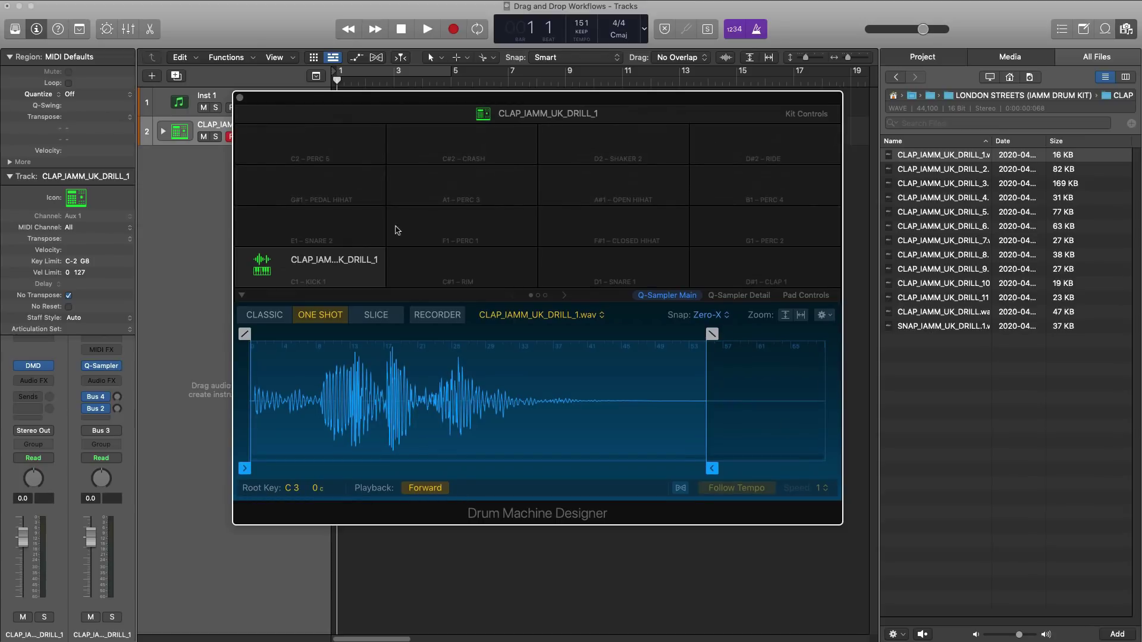
{"action": "mouse_move", "coordinate": [336, 260]}
{"action": "left_click", "coordinate": [262, 263]}
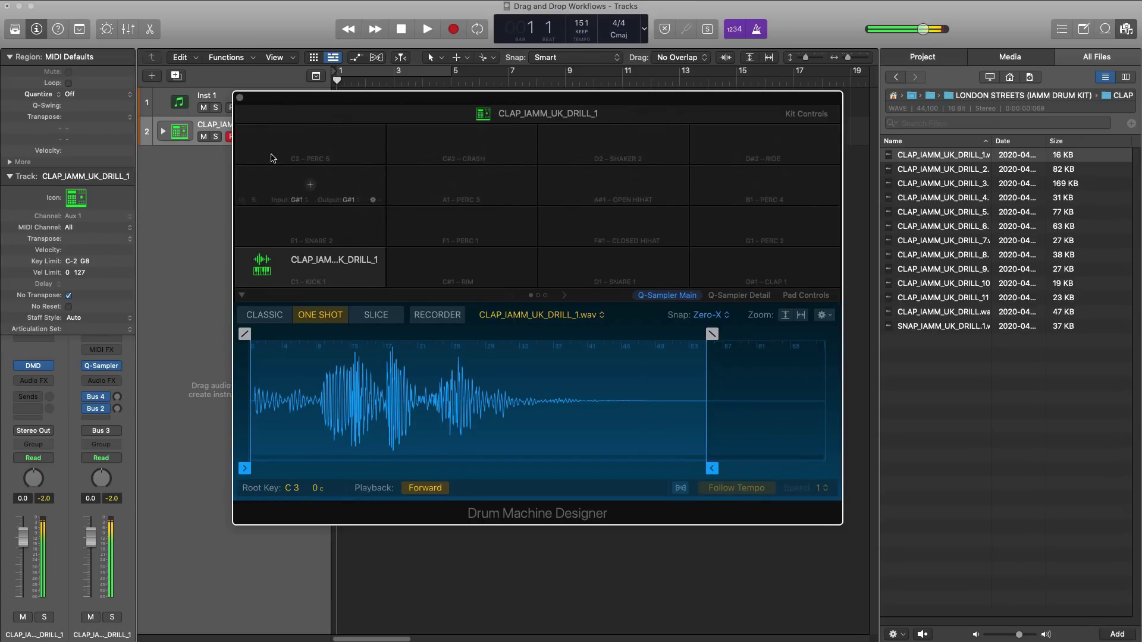
{"action": "left_click", "coordinate": [242, 97]}
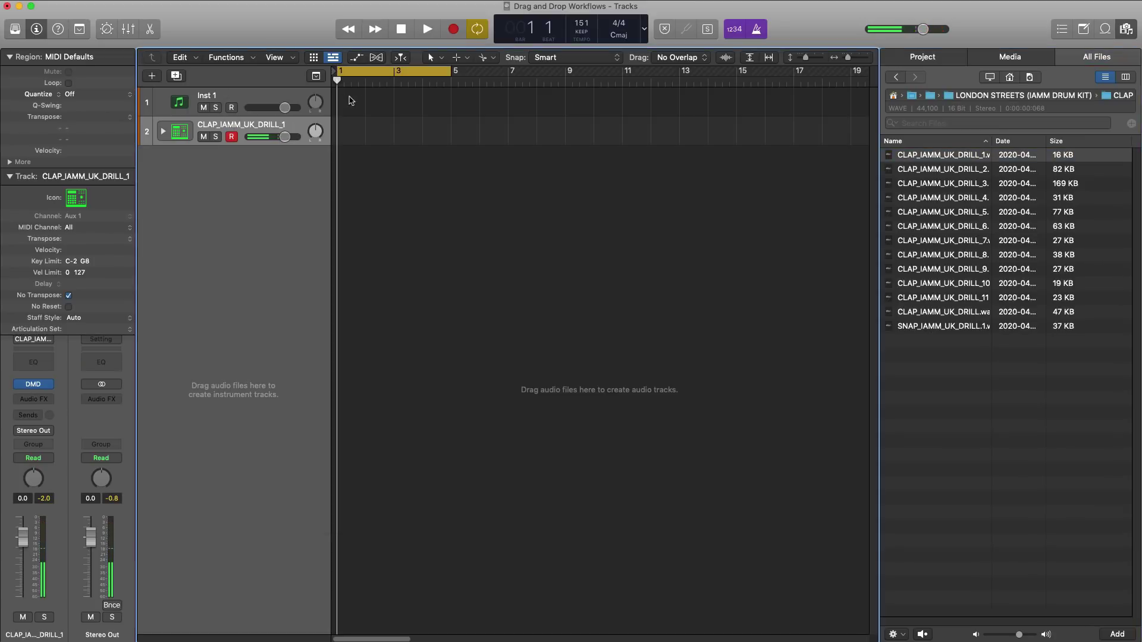
Step: Enable cycle, create a pattern region on the clap track and switch on step 9
{"action": "left_click", "coordinate": [395, 74]}
{"action": "right_click", "coordinate": [361, 127]}
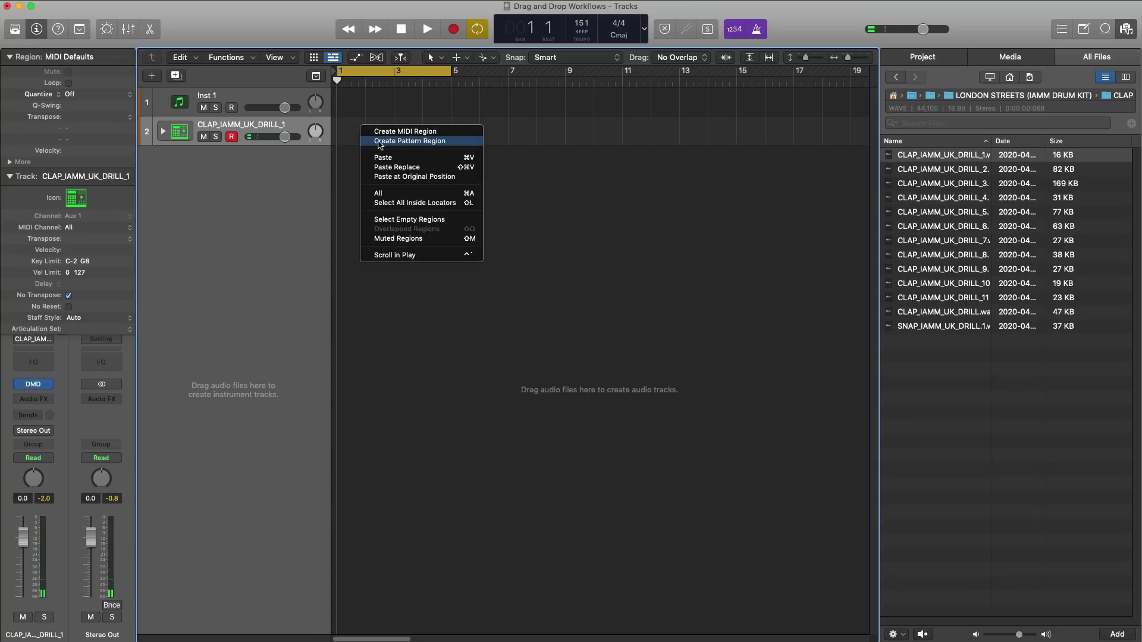
{"action": "left_click", "coordinate": [380, 142]}
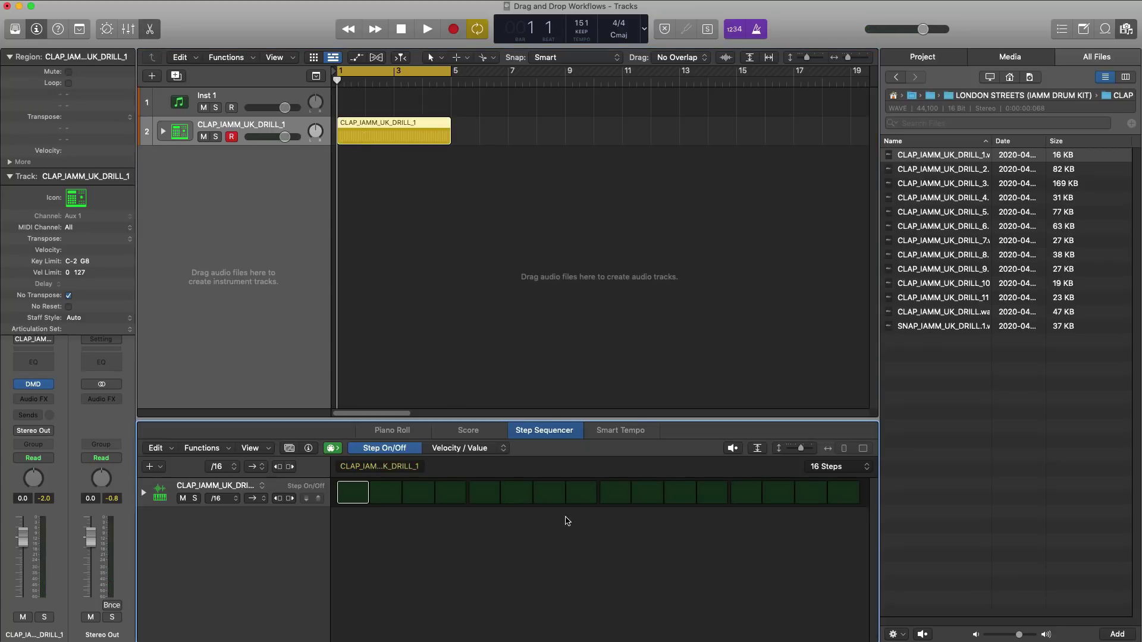
{"action": "left_click", "coordinate": [615, 493]}
Step: Play the clap pattern twice to audition it
{"action": "key", "text": "space"}
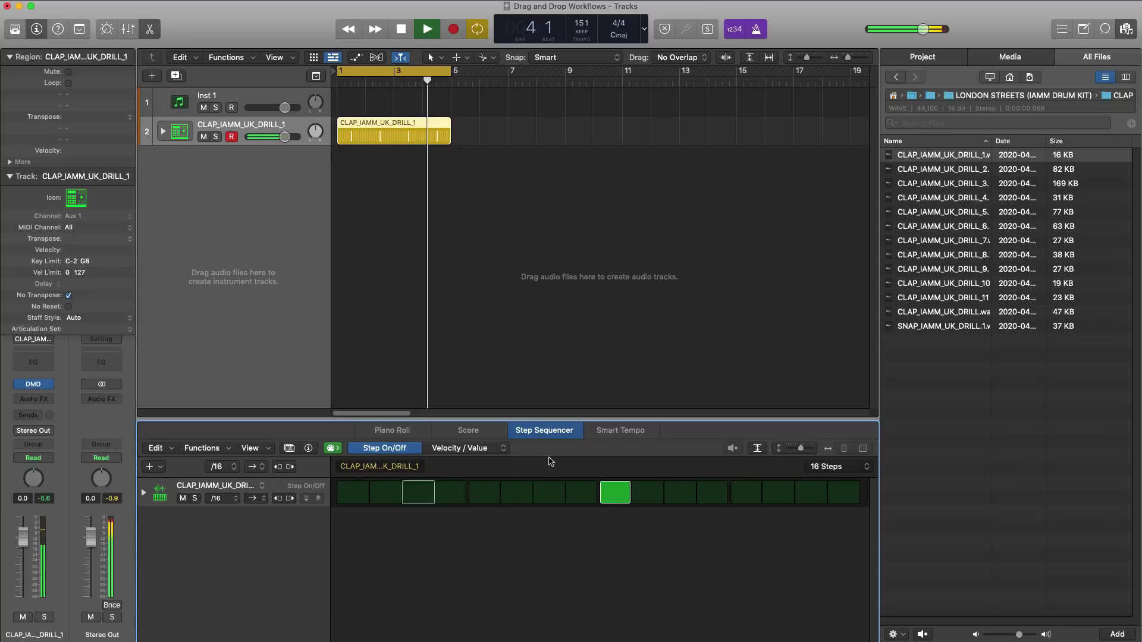
{"action": "key", "text": "space"}
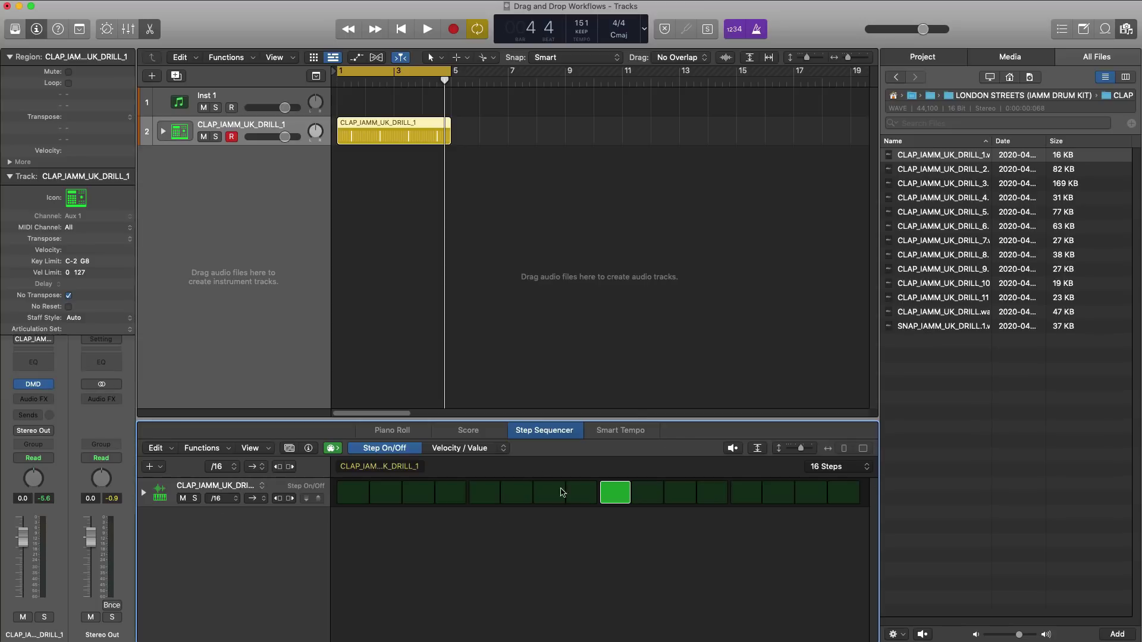
{"action": "key", "text": "space"}
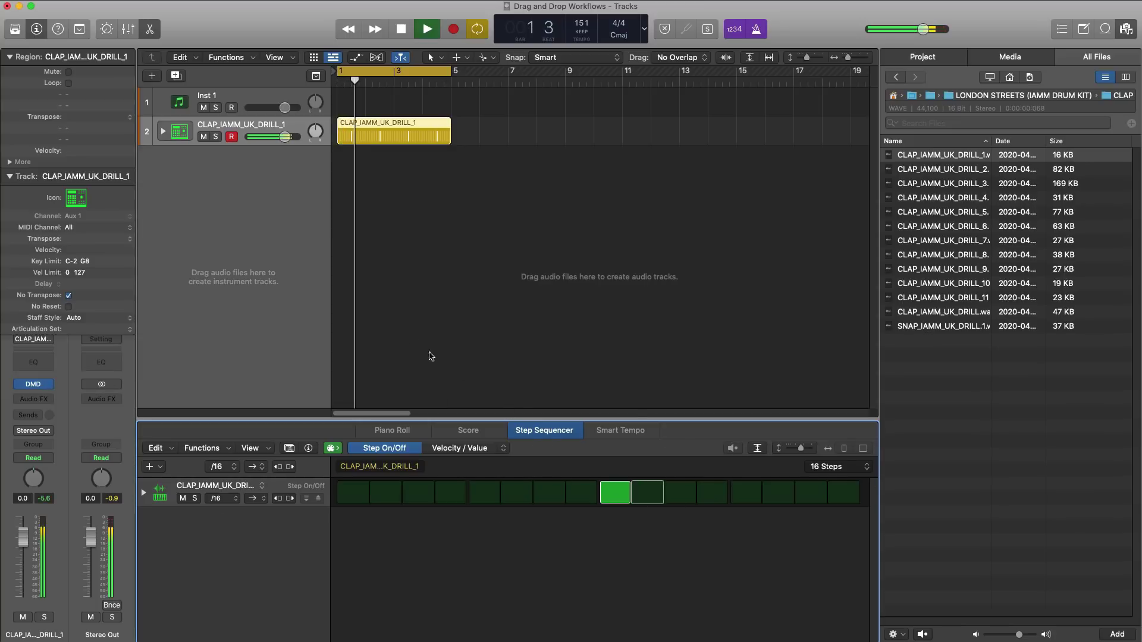
{"action": "key", "text": "space"}
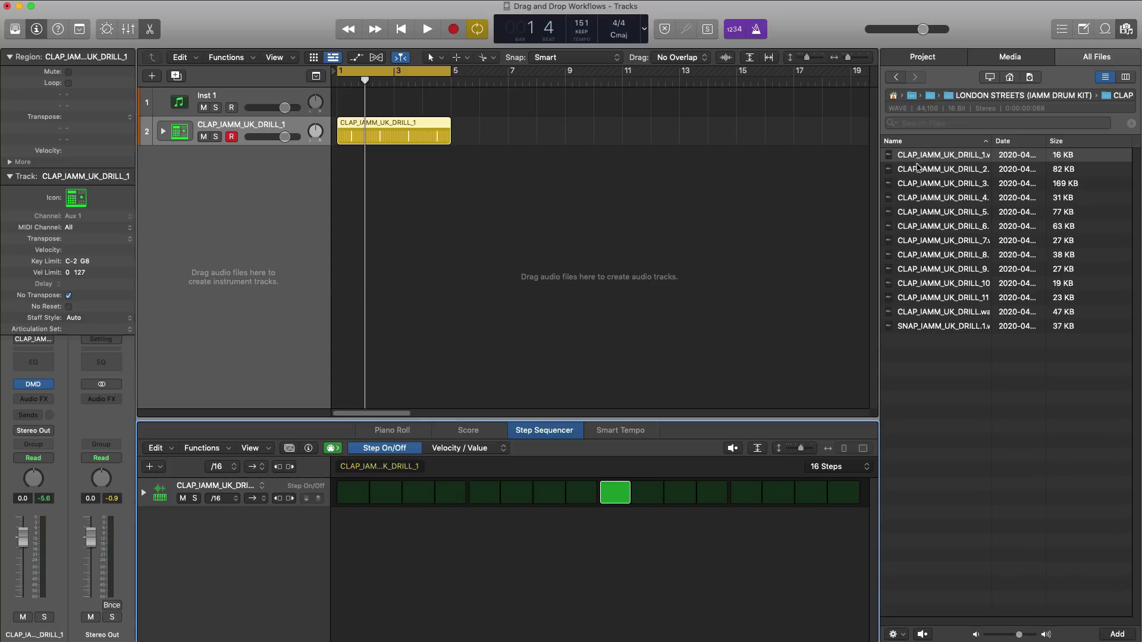
Step: Make a Sampler (Optimized) track from CLAP_IAMM_UK_DRILL_2 through _5, mapped from C2
{"action": "left_click_drag", "start_coordinate": [918, 168], "coordinate": [935, 215]}
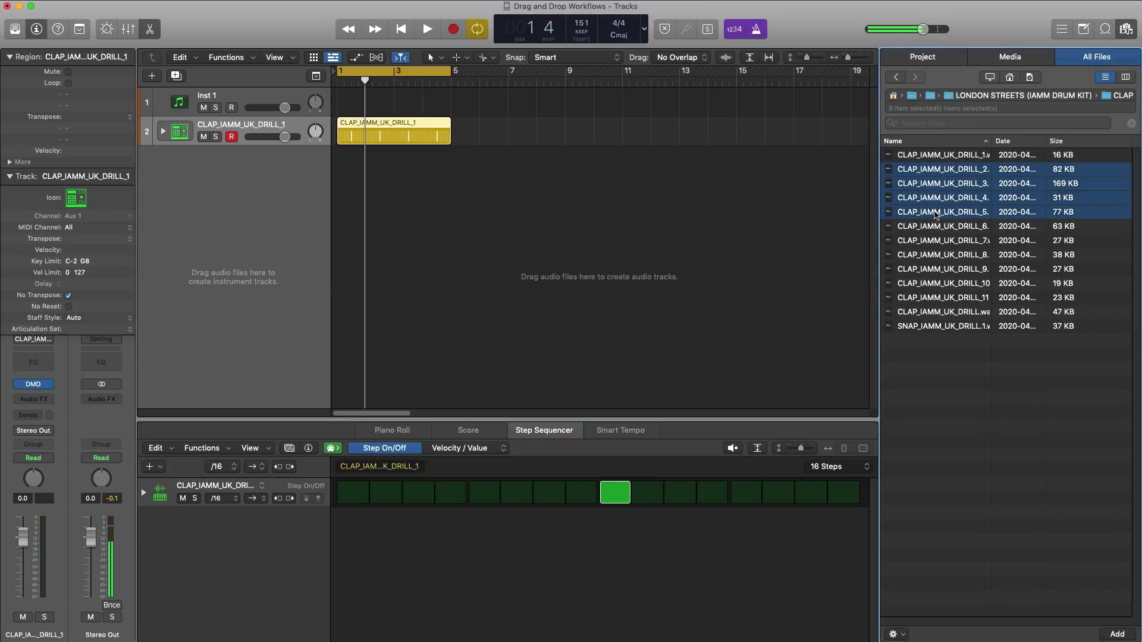
{"action": "left_click_drag", "start_coordinate": [946, 176], "coordinate": [227, 180]}
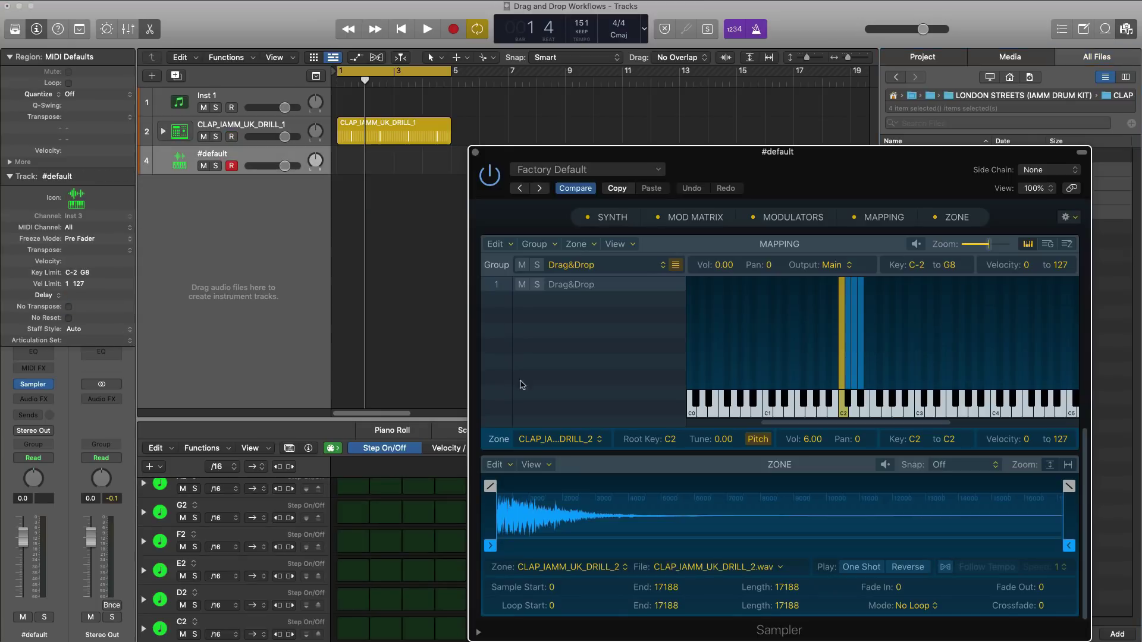
Step: Audition the four clap zones on keys C2 through D#2 in the Sampler
{"action": "left_click", "coordinate": [843, 414]}
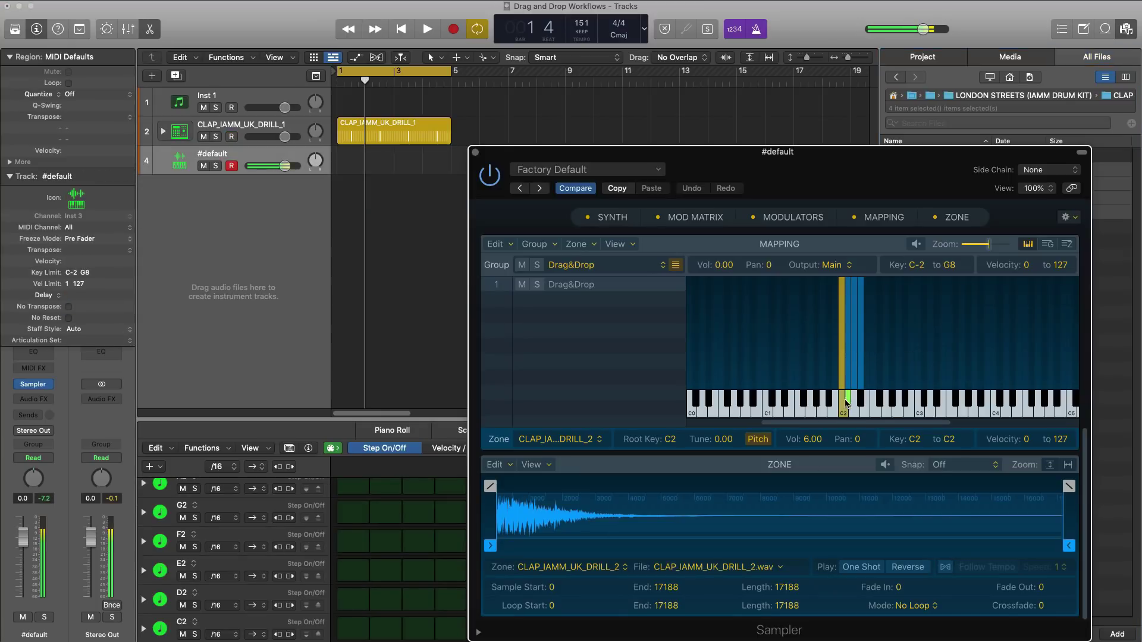
{"action": "left_click", "coordinate": [848, 401]}
{"action": "left_click", "coordinate": [857, 409]}
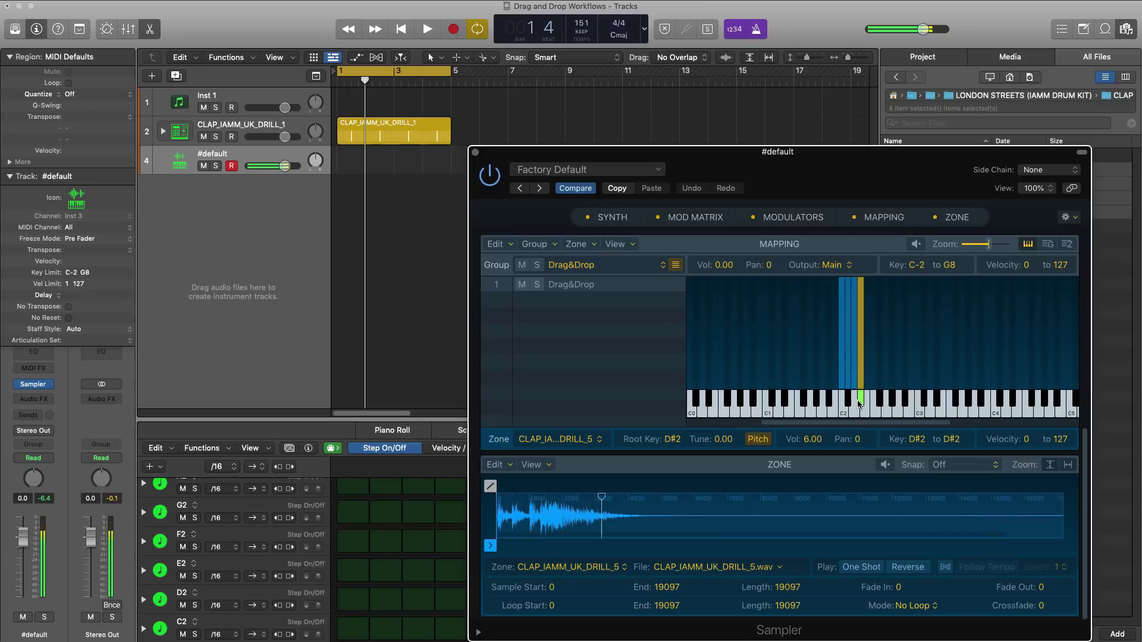
{"action": "left_click", "coordinate": [842, 410]}
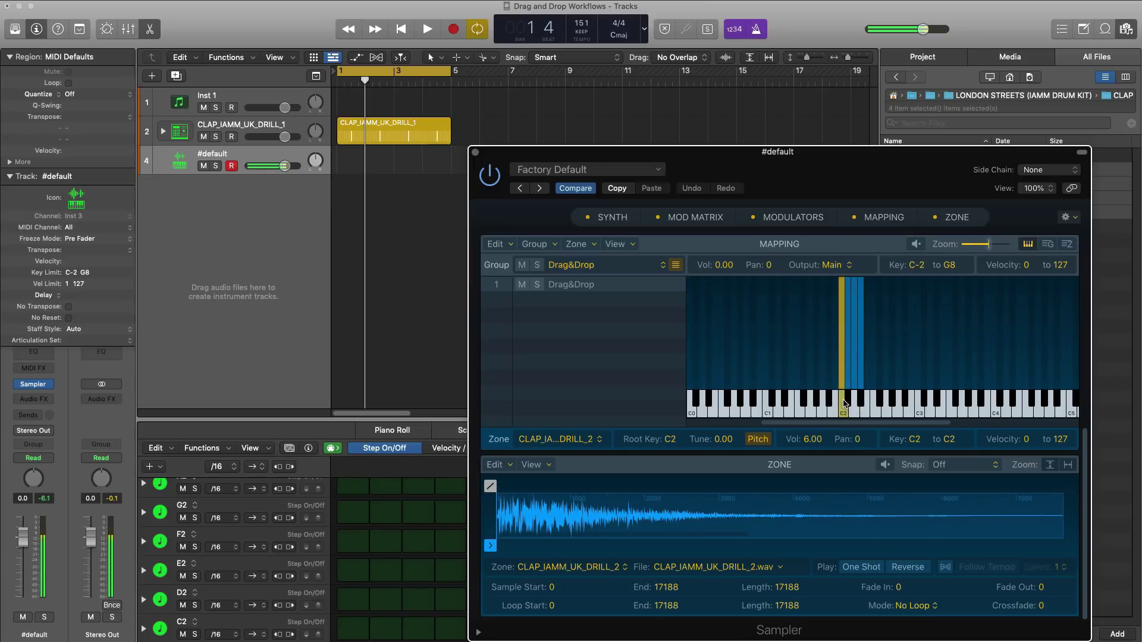
{"action": "left_click", "coordinate": [858, 405]}
{"action": "left_click", "coordinate": [859, 403]}
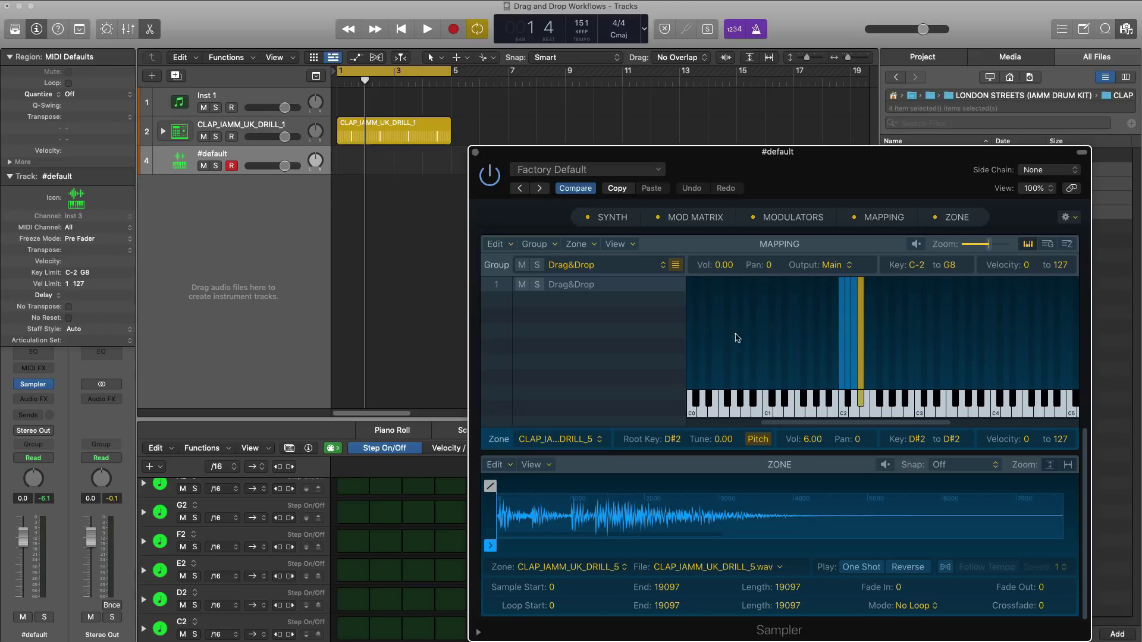
Step: Dismiss the Sampler settings menu and delete the #default Sampler track
{"action": "left_click", "coordinate": [615, 172]}
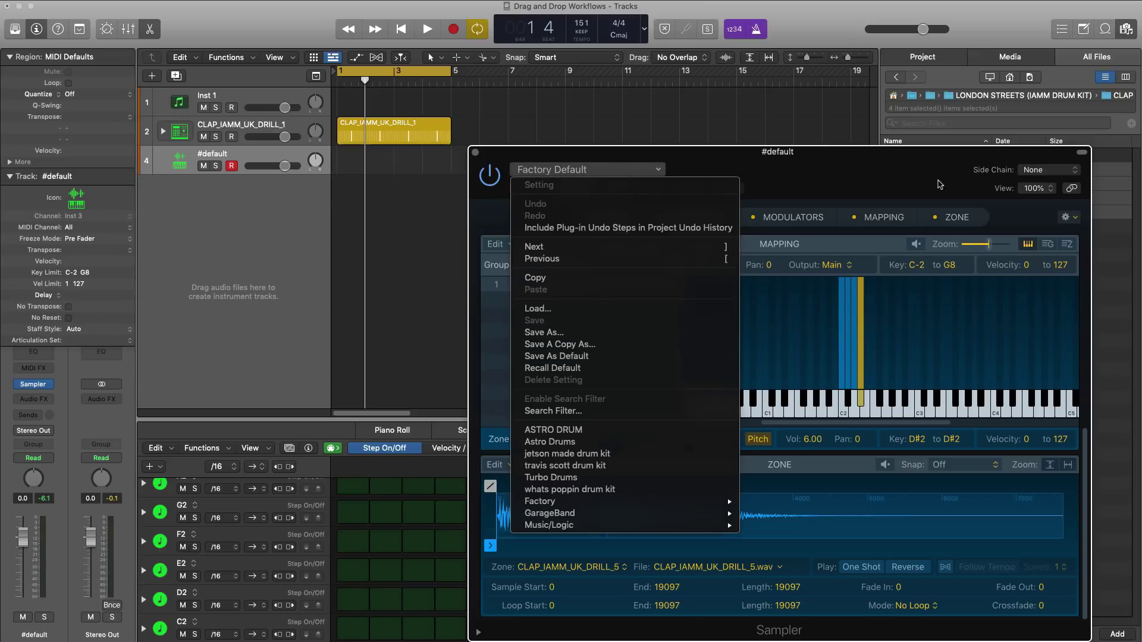
{"action": "left_click", "coordinate": [938, 184]}
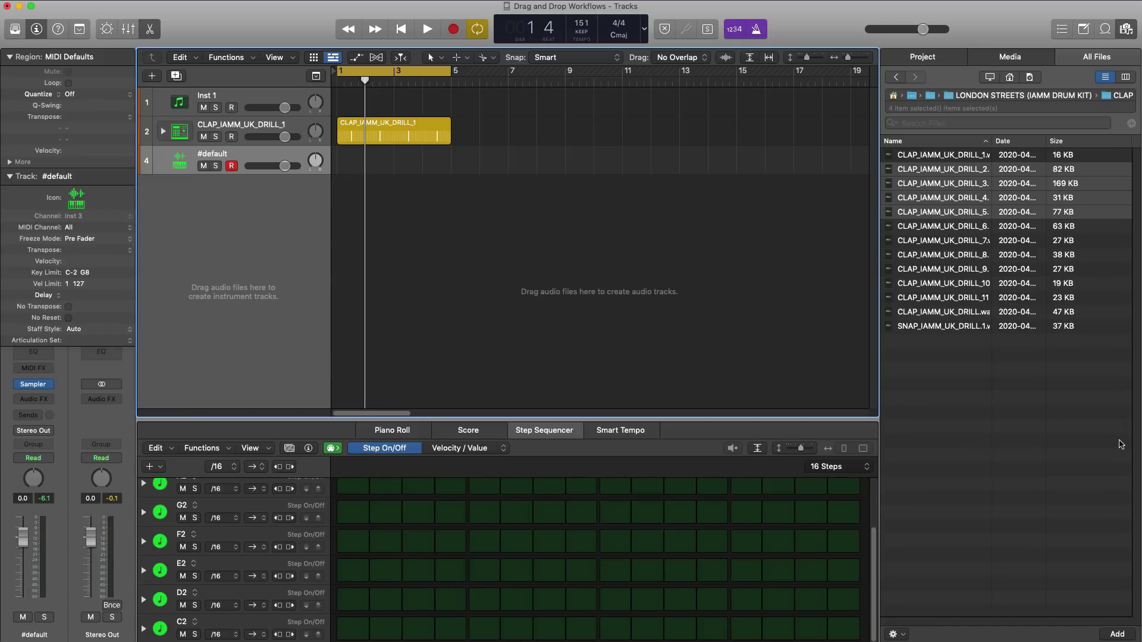
{"action": "key", "text": "super+BackSpace"}
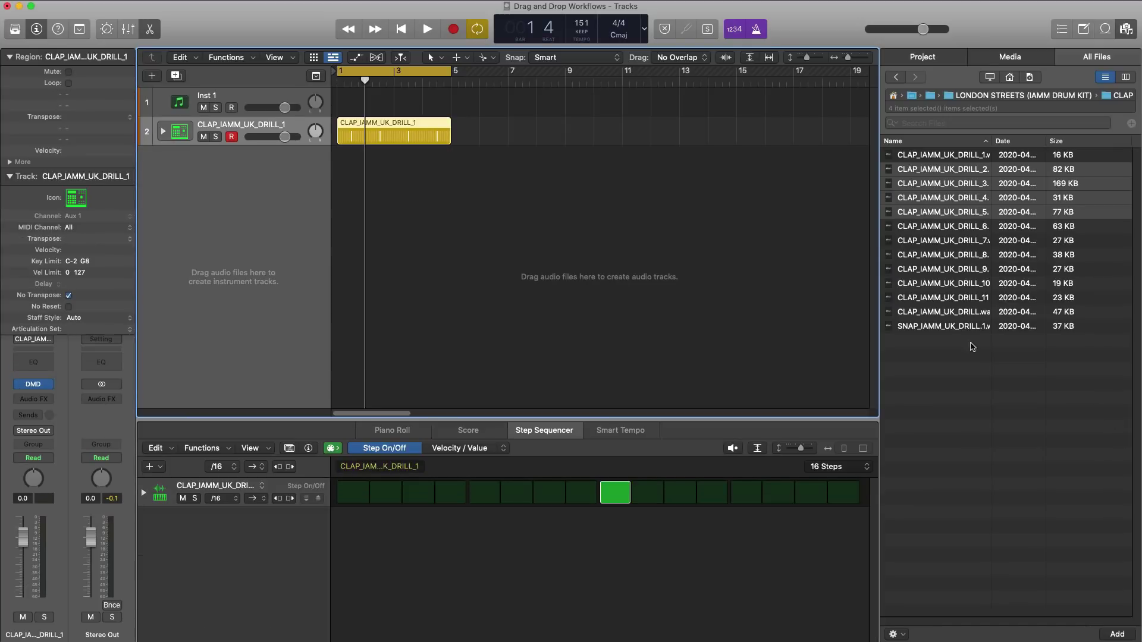
Step: Create a Drum Machine Designer track from HIHAT_CLOSED_IAMM_UK_DRILL_1, 2 and 3
{"action": "left_click", "coordinate": [953, 326]}
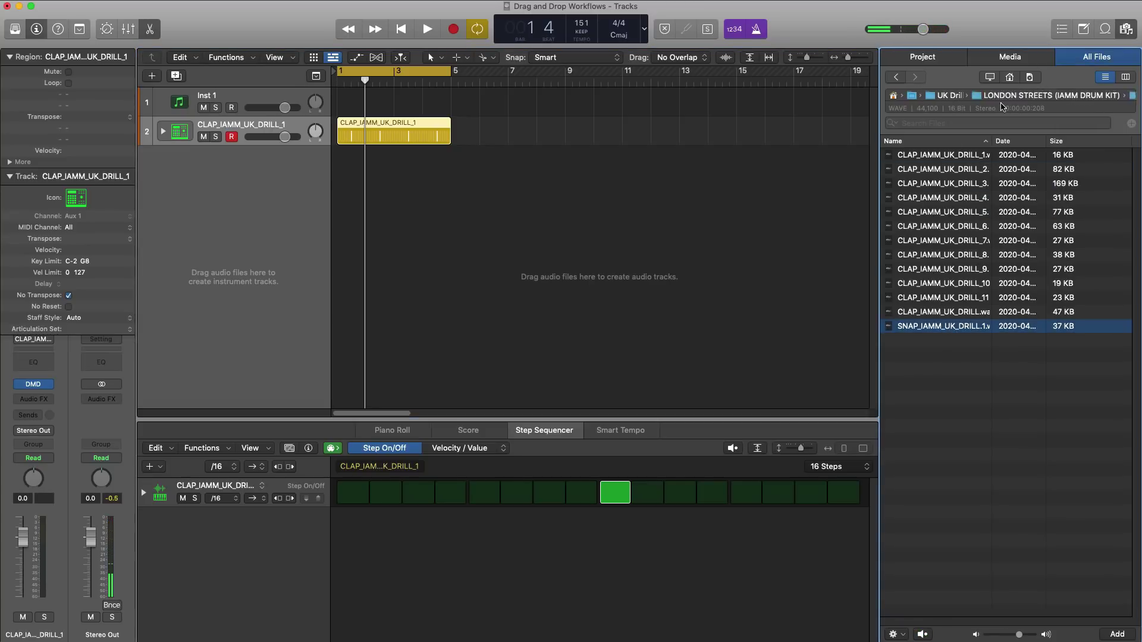
{"action": "left_click", "coordinate": [896, 77]}
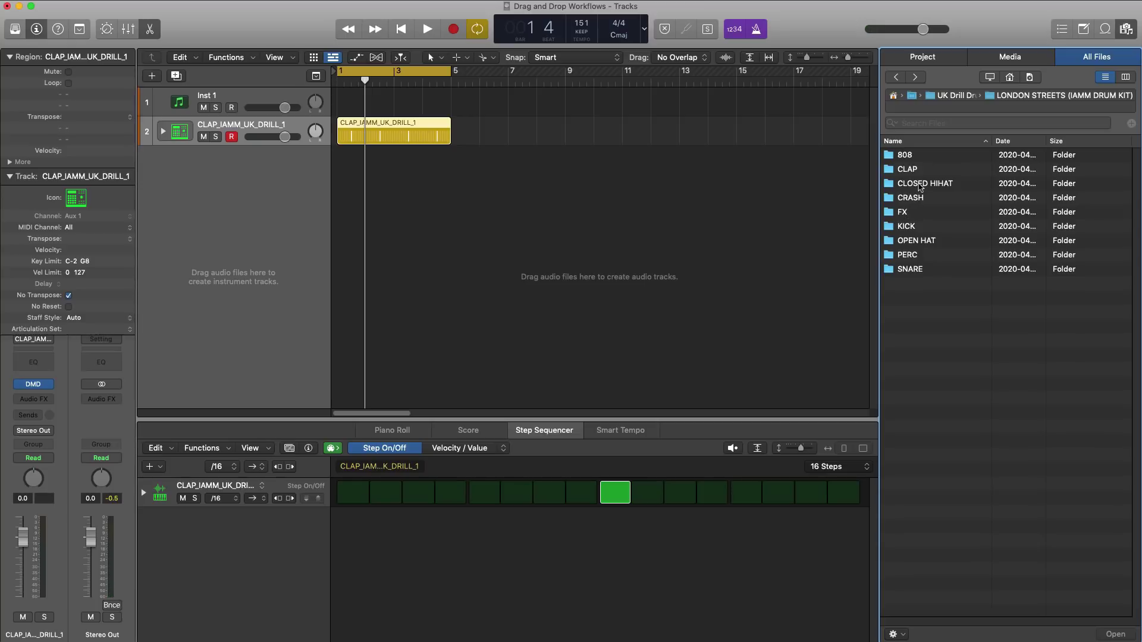
{"action": "double_click", "coordinate": [920, 184]}
{"action": "left_click_drag", "start_coordinate": [946, 159], "coordinate": [250, 208]}
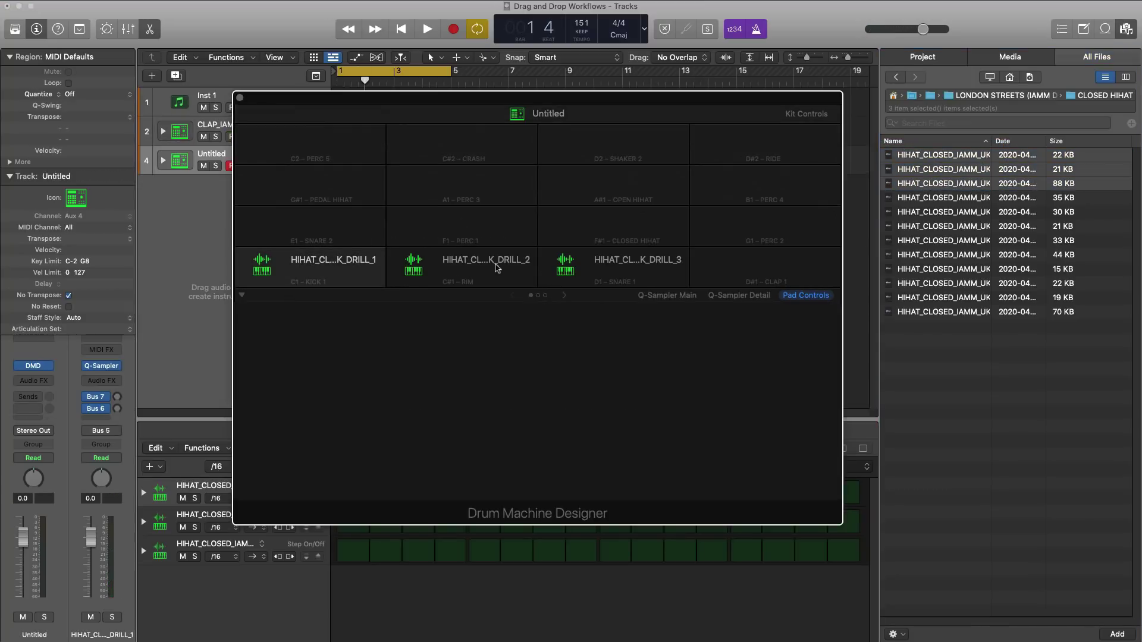
Step: Audition the three hi-hat pads on C1, C#1 and D1
{"action": "left_click", "coordinate": [263, 263]}
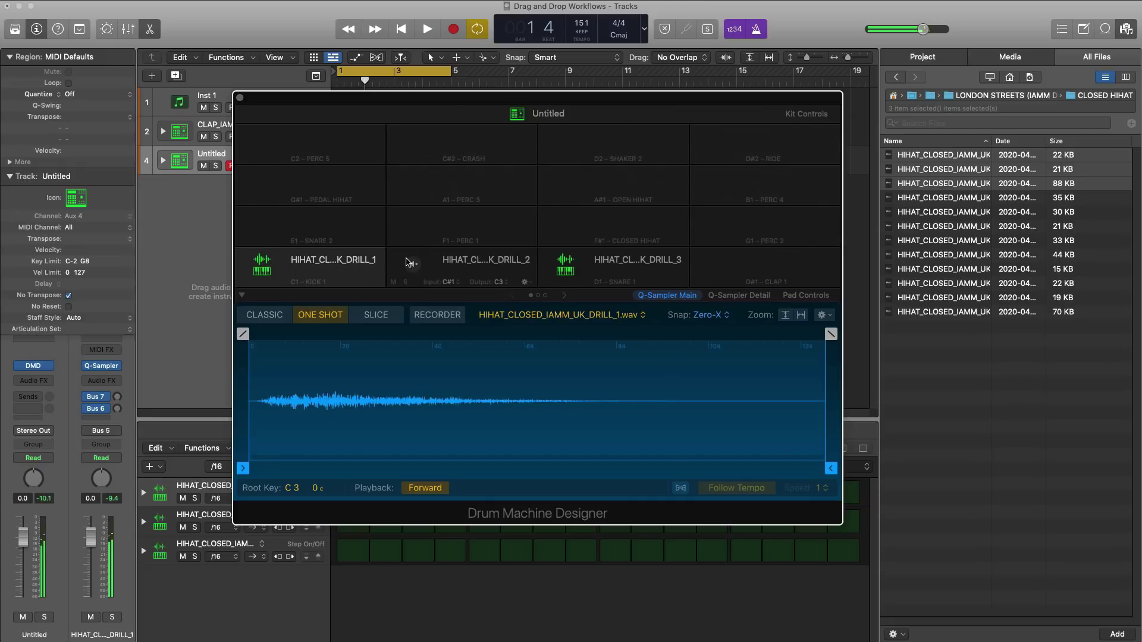
{"action": "left_click", "coordinate": [413, 263]}
{"action": "left_click", "coordinate": [572, 277]}
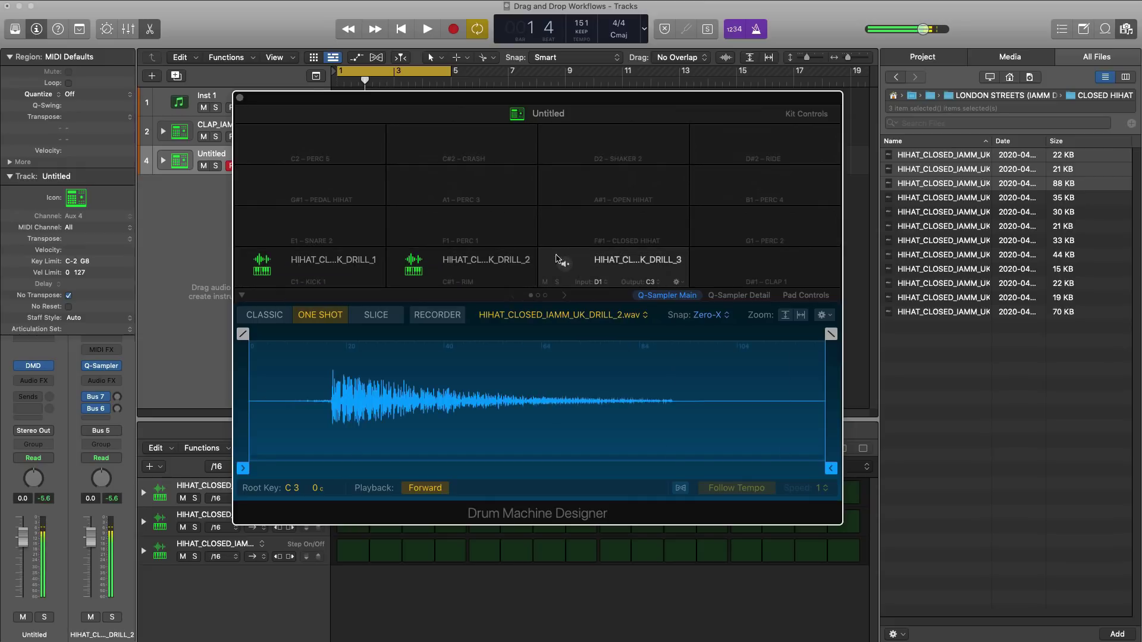
Step: Turn on steps 1, 5, 9 and 13 of the second hi-hat row and start playback
{"action": "left_click", "coordinate": [240, 97]}
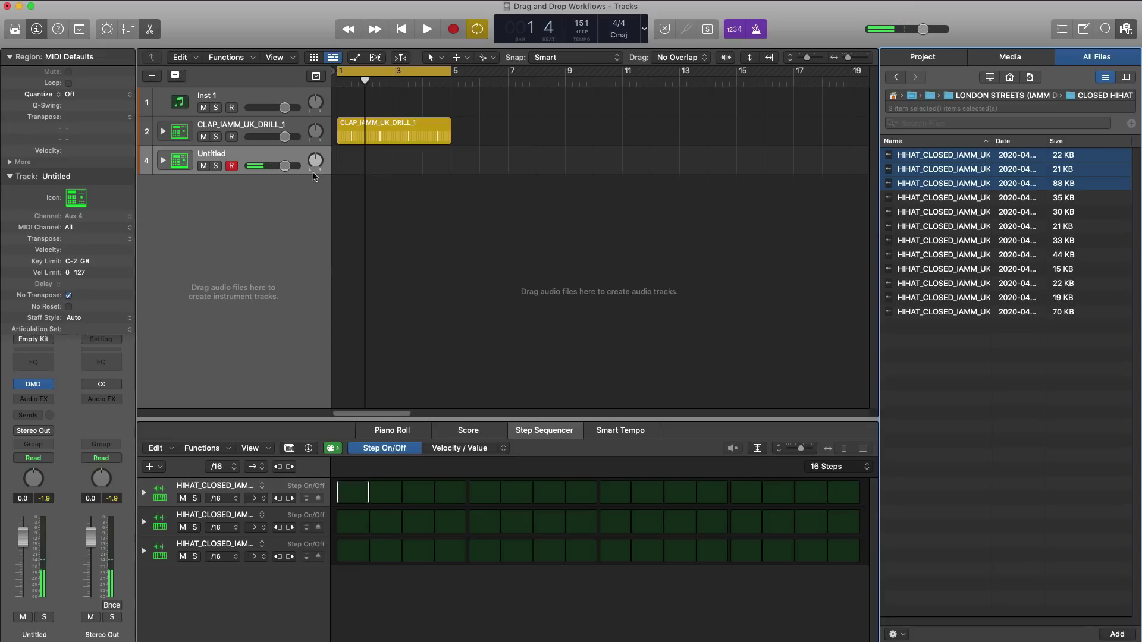
{"action": "left_click", "coordinate": [353, 522]}
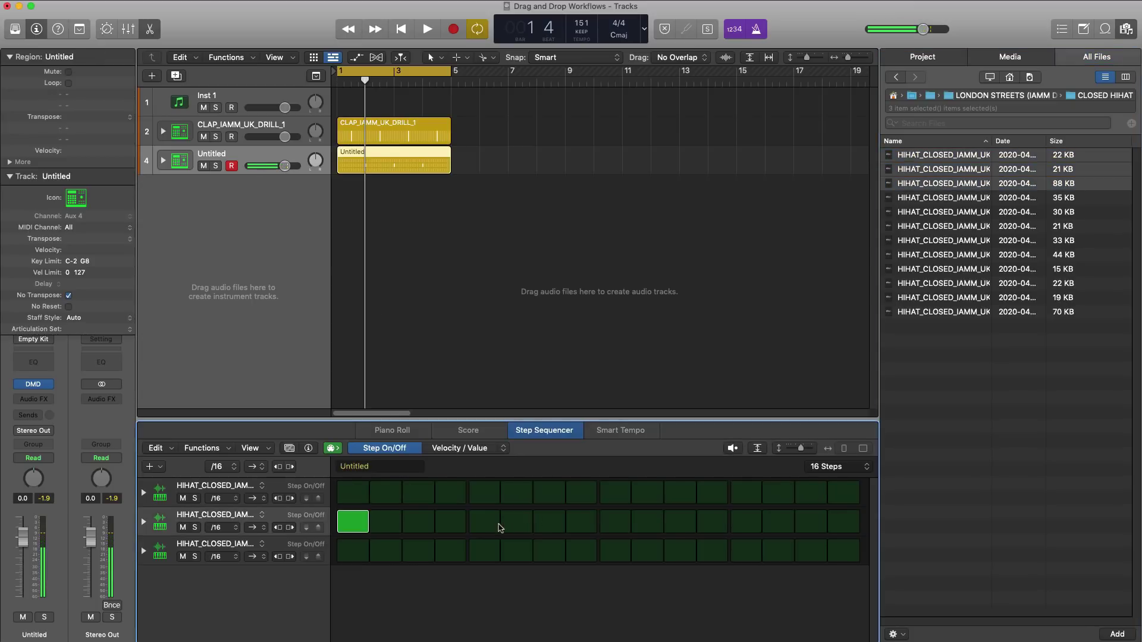
{"action": "left_click", "coordinate": [497, 526]}
{"action": "left_click", "coordinate": [619, 526]}
{"action": "left_click", "coordinate": [737, 520]}
{"action": "key", "text": "space"}
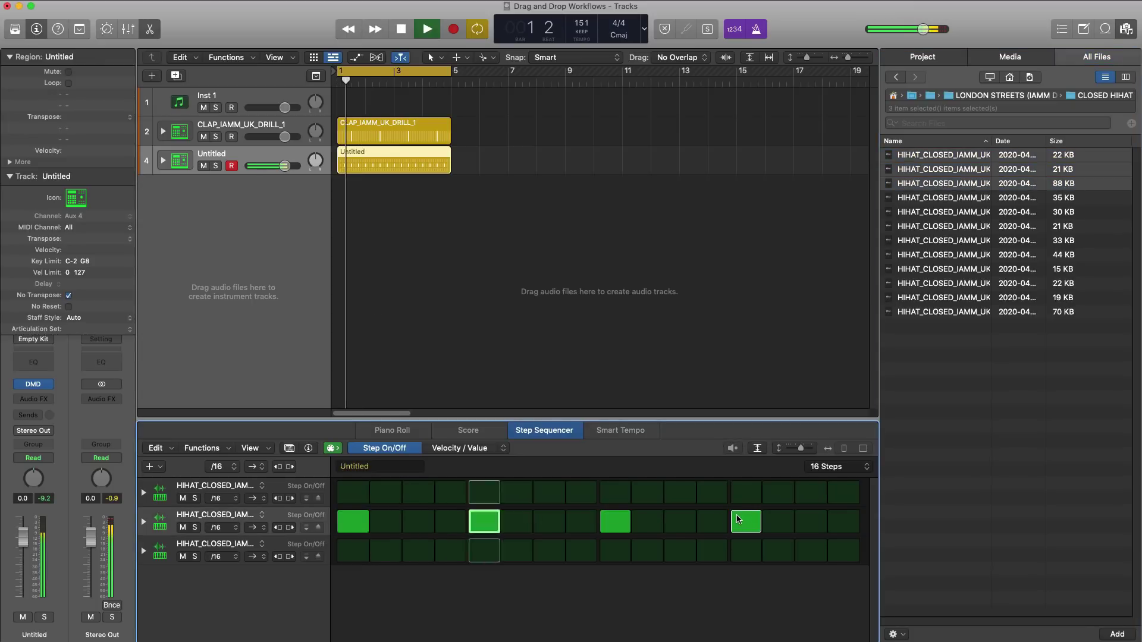
Step: Add steps 6, 7, 11, 15 on the first row and step 3 on the third row, then stop
{"action": "left_click_drag", "start_coordinate": [538, 500], "coordinate": [522, 494]}
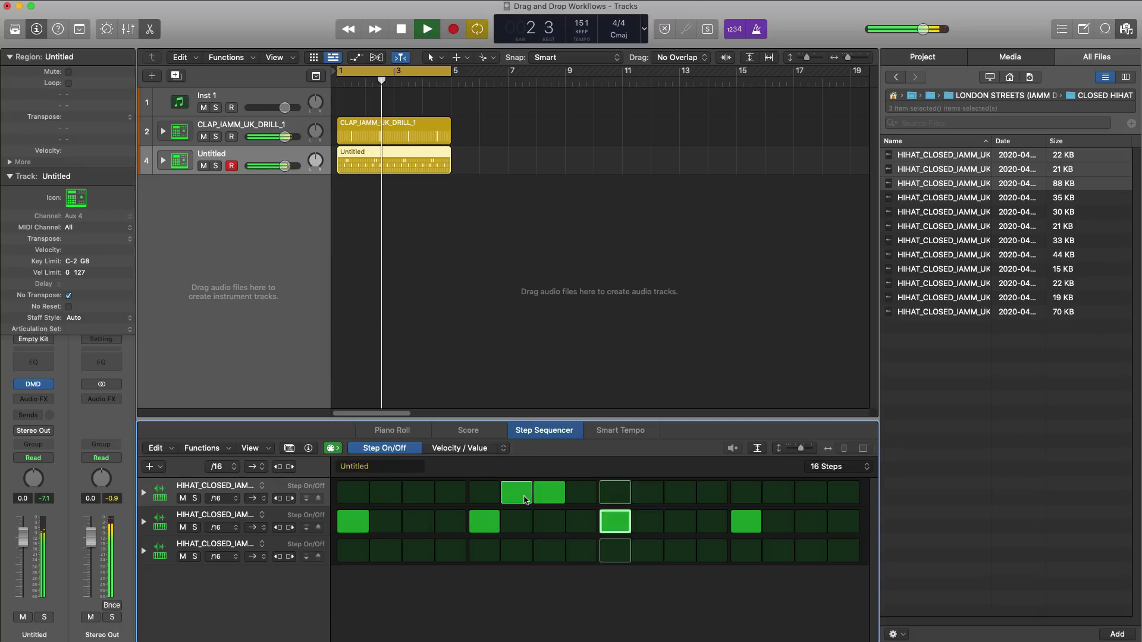
{"action": "left_click", "coordinate": [680, 494]}
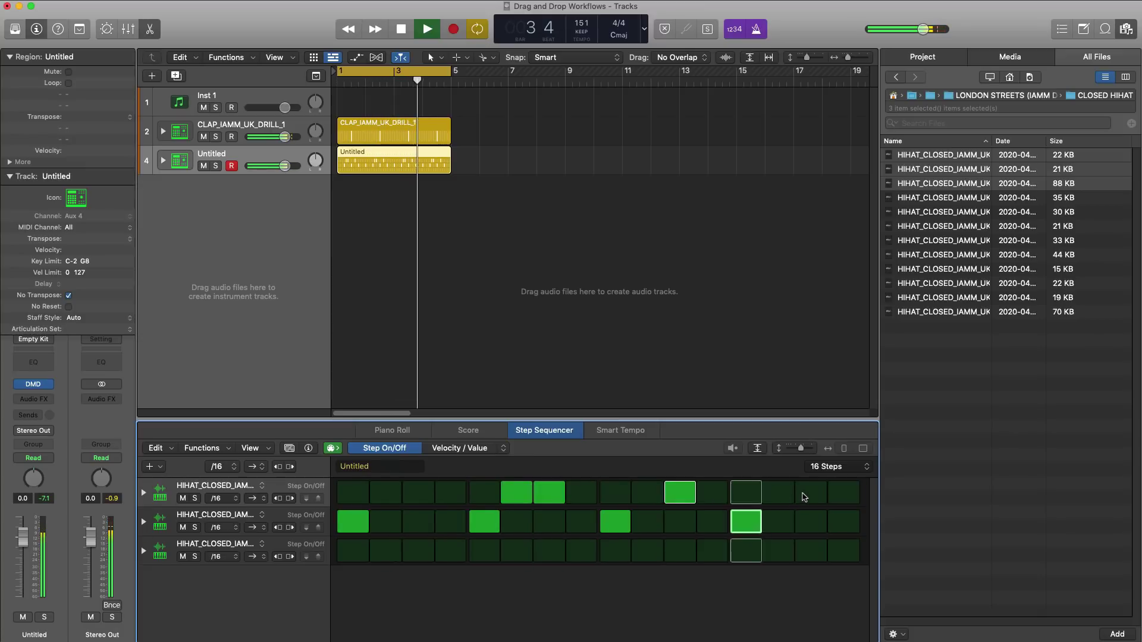
{"action": "left_click", "coordinate": [804, 497]}
{"action": "left_click", "coordinate": [419, 552]}
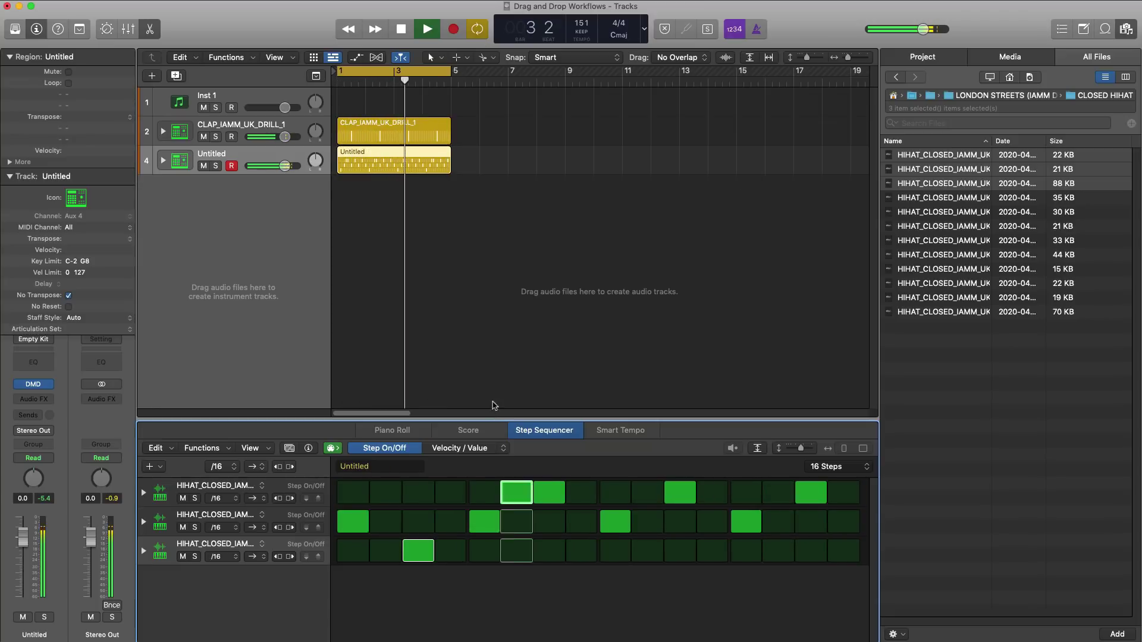
{"action": "key", "text": "space"}
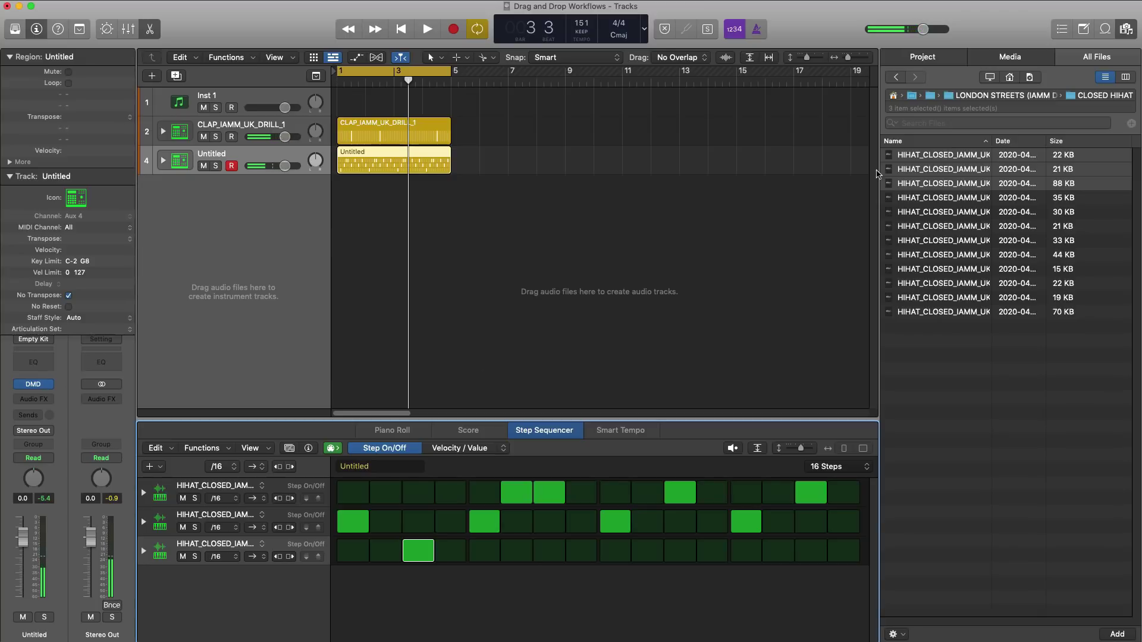
Step: Create a Drum Machine Designer track from KICK_IAMM_UK_DRILL_1 in the KICK folder
{"action": "left_click", "coordinate": [977, 98]}
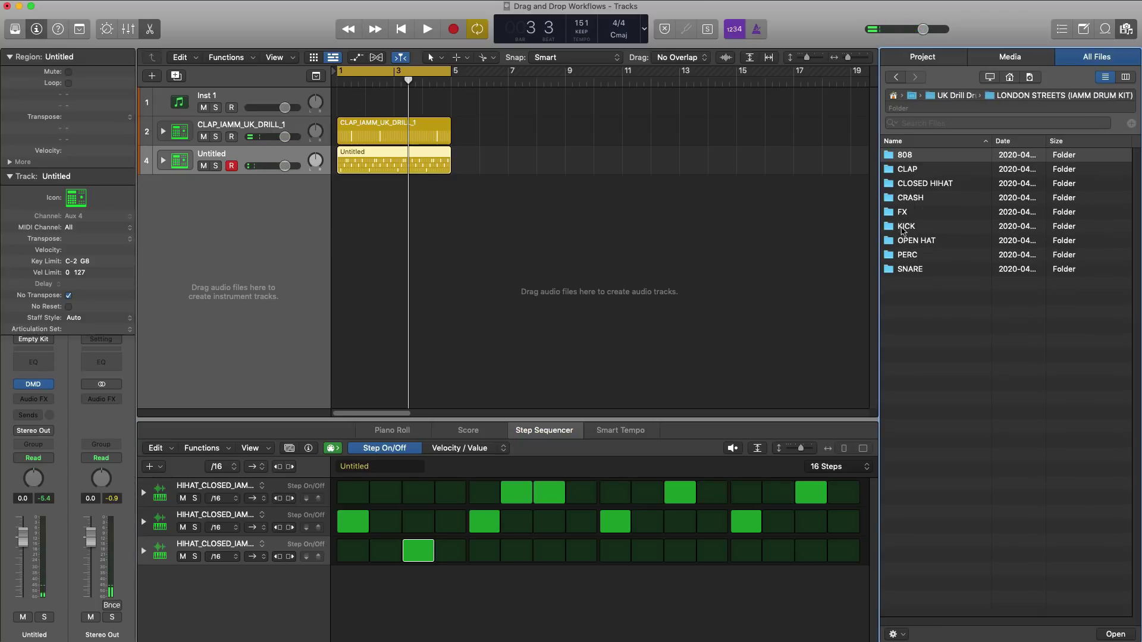
{"action": "double_click", "coordinate": [902, 231]}
{"action": "key", "text": "Down"}
{"action": "key", "text": "Down"}
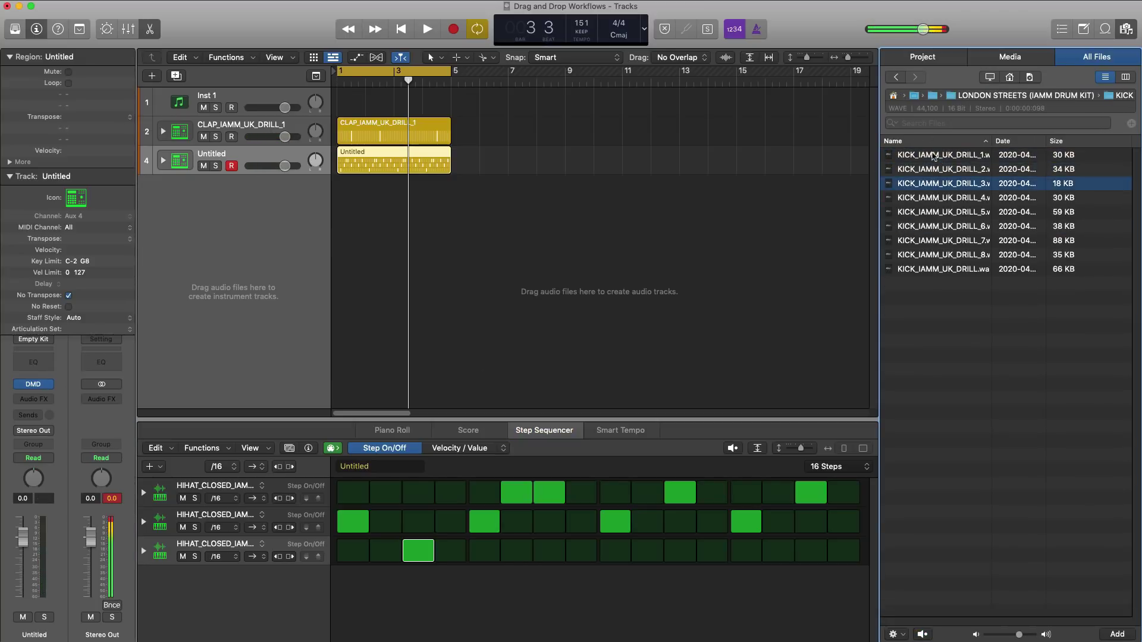
{"action": "left_click_drag", "start_coordinate": [934, 156], "coordinate": [233, 235]}
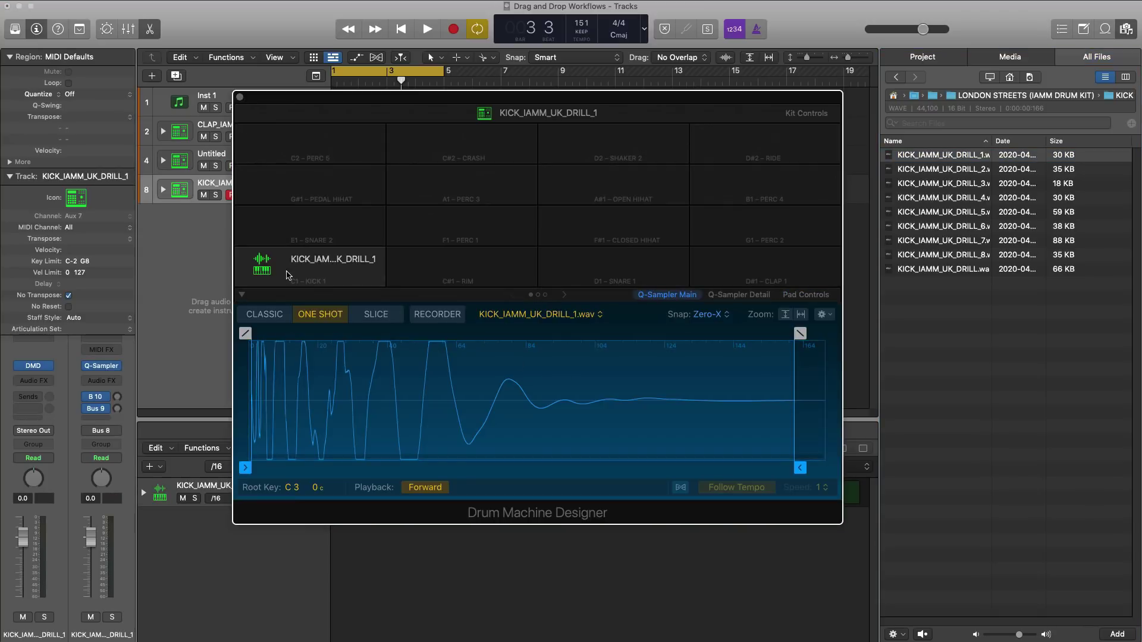
{"action": "key", "text": "super+w"}
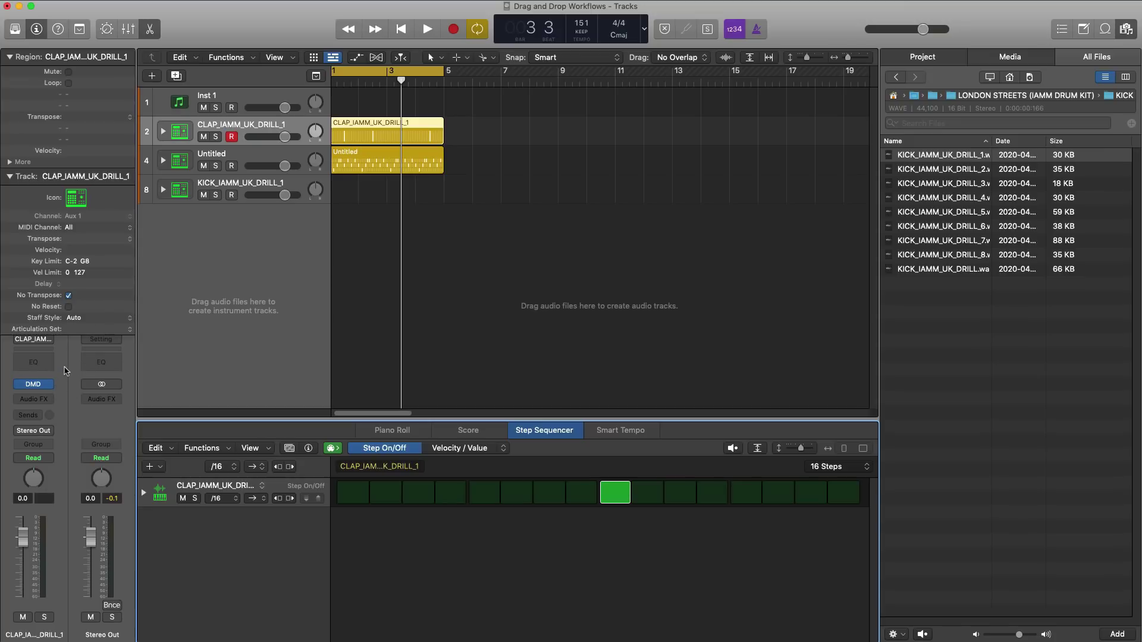
Step: Turn on kick step 1, move the pattern region to bar 1, and start playback
{"action": "left_click", "coordinate": [376, 181]}
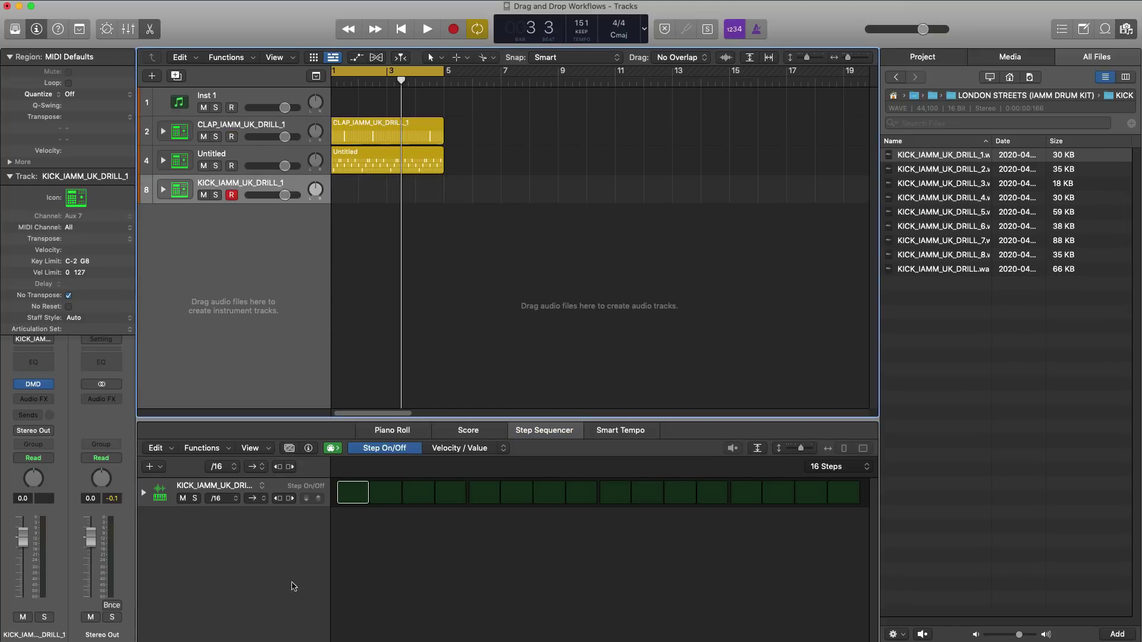
{"action": "left_click", "coordinate": [351, 492]}
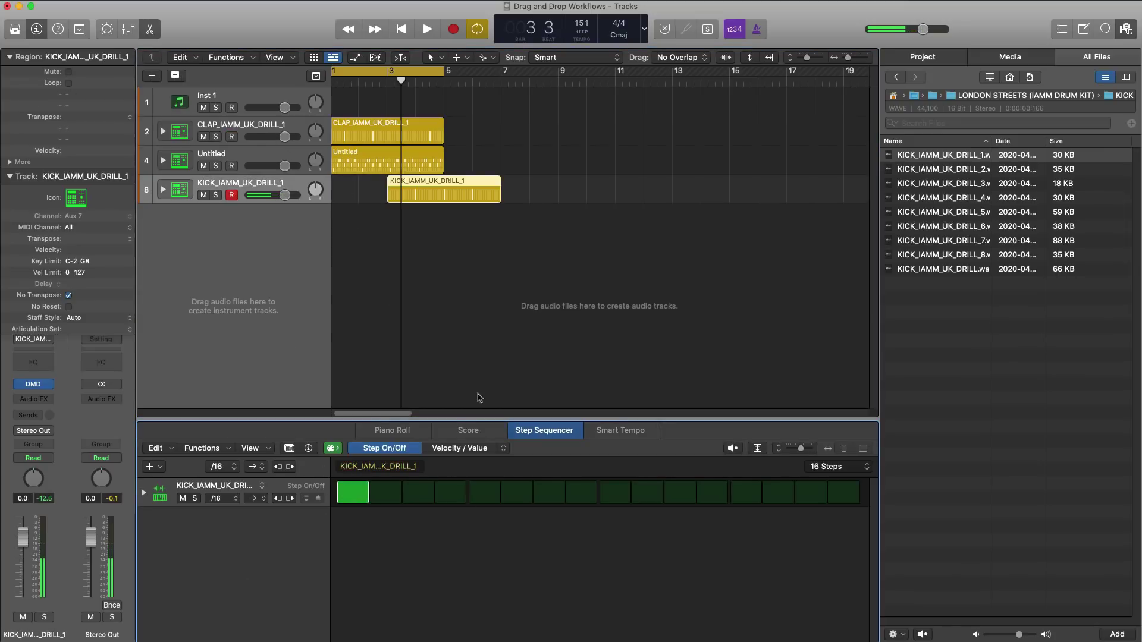
{"action": "left_click_drag", "start_coordinate": [449, 181], "coordinate": [395, 202]}
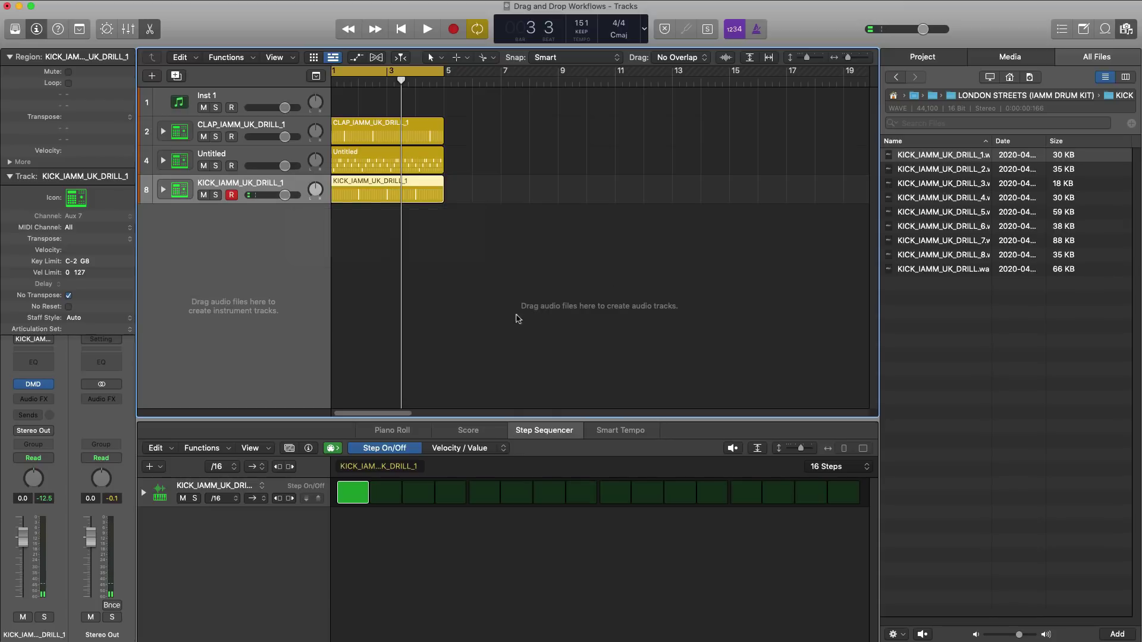
{"action": "left_click", "coordinate": [450, 493]}
{"action": "key", "text": "space"}
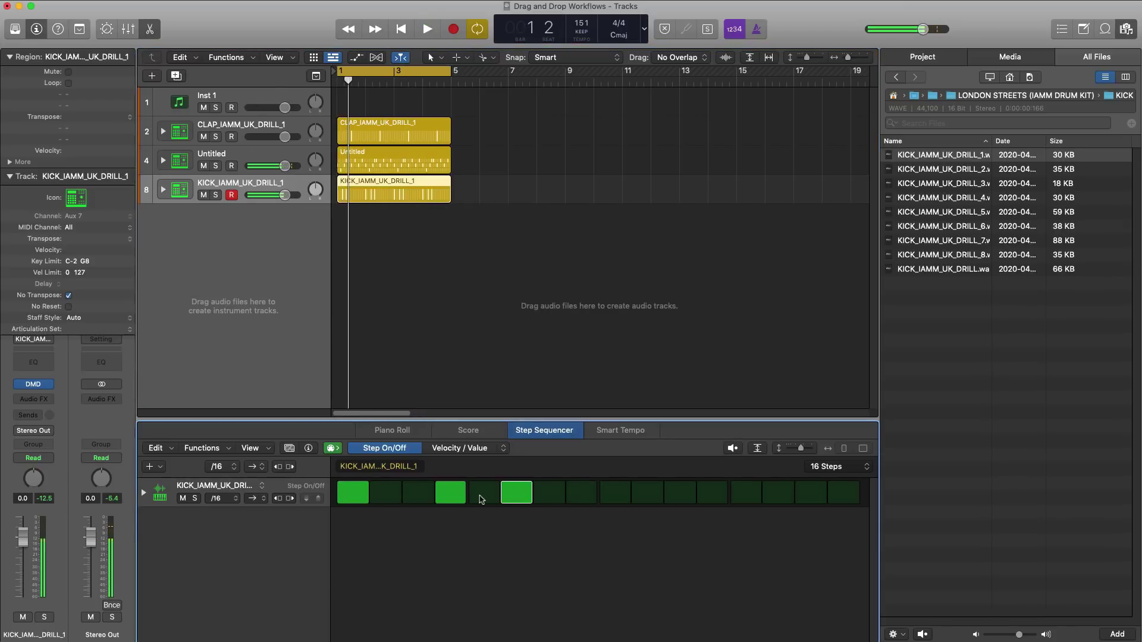
Step: Adjust the kick steps to leave hits on steps 1, 7 and 15, then stop playback
{"action": "left_click", "coordinate": [451, 494]}
{"action": "left_click", "coordinate": [484, 494]}
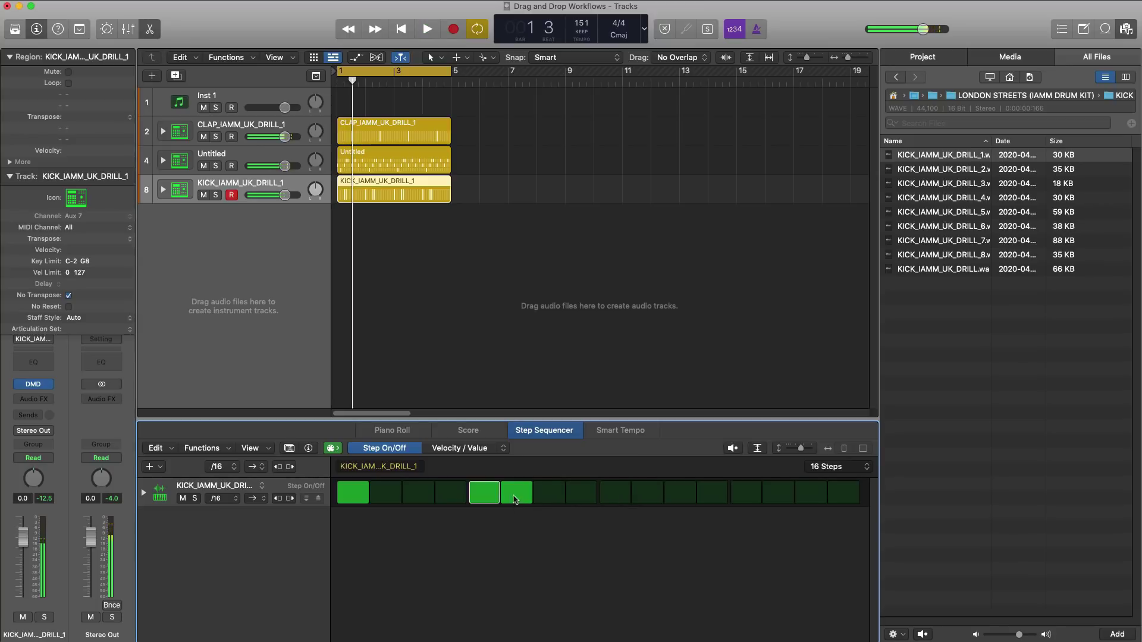
{"action": "left_click", "coordinate": [516, 493]}
{"action": "left_click", "coordinate": [549, 494]}
{"action": "left_click", "coordinate": [484, 494]}
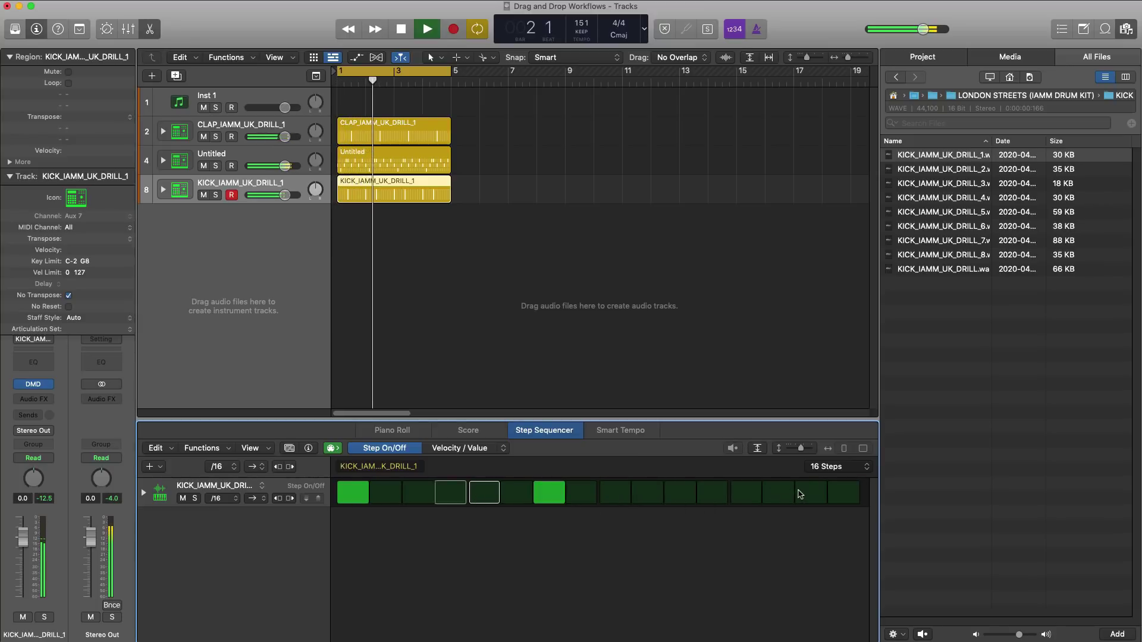
{"action": "left_click", "coordinate": [797, 493]}
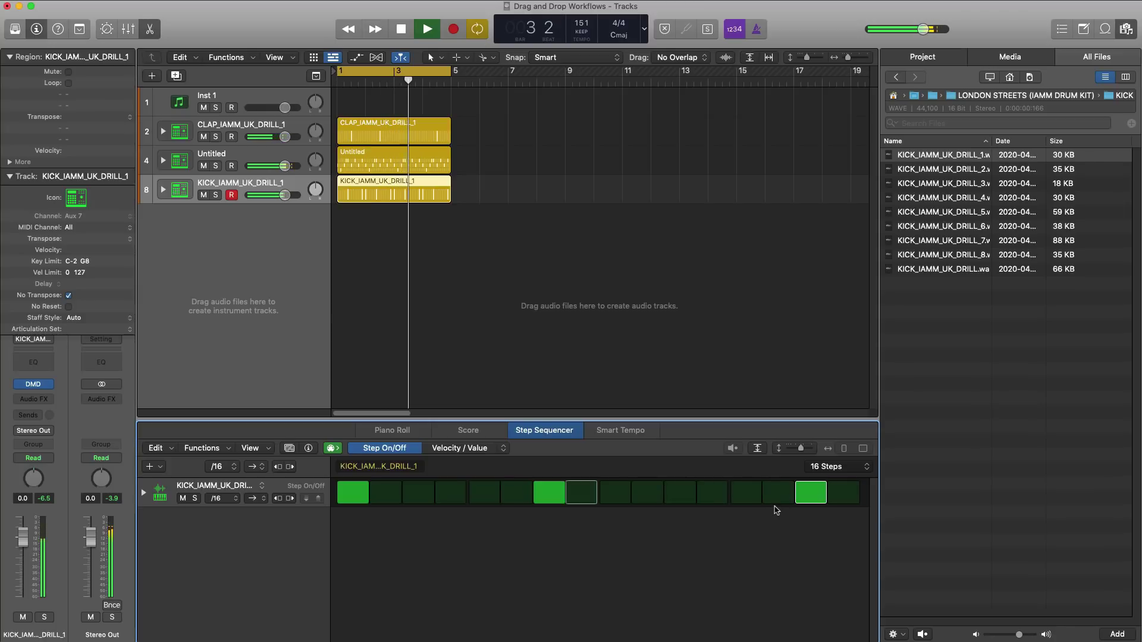
{"action": "key", "text": "space"}
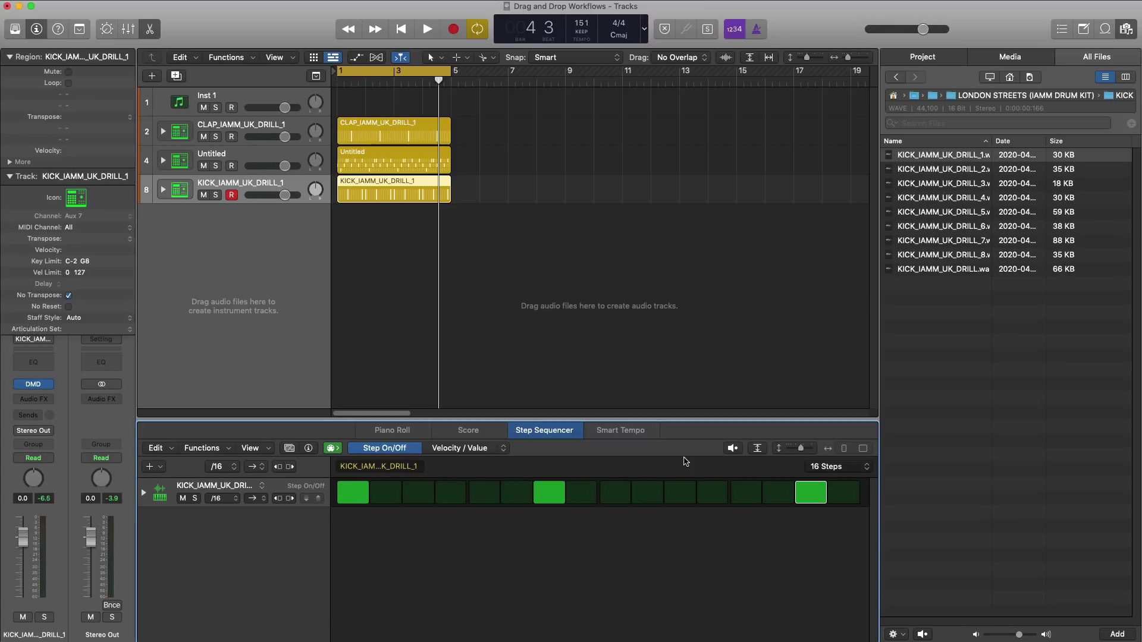
{"action": "left_click", "coordinate": [559, 132]}
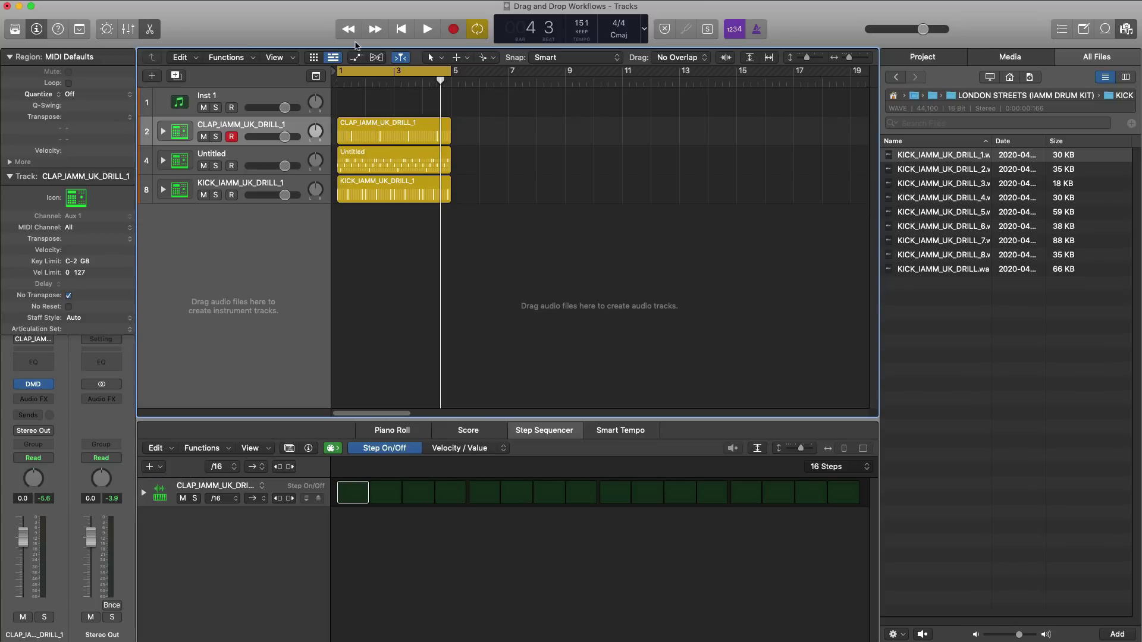
Step: Place the clap, hi-hat and kick regions into the first Live Loops column
{"action": "left_click", "coordinate": [313, 58]}
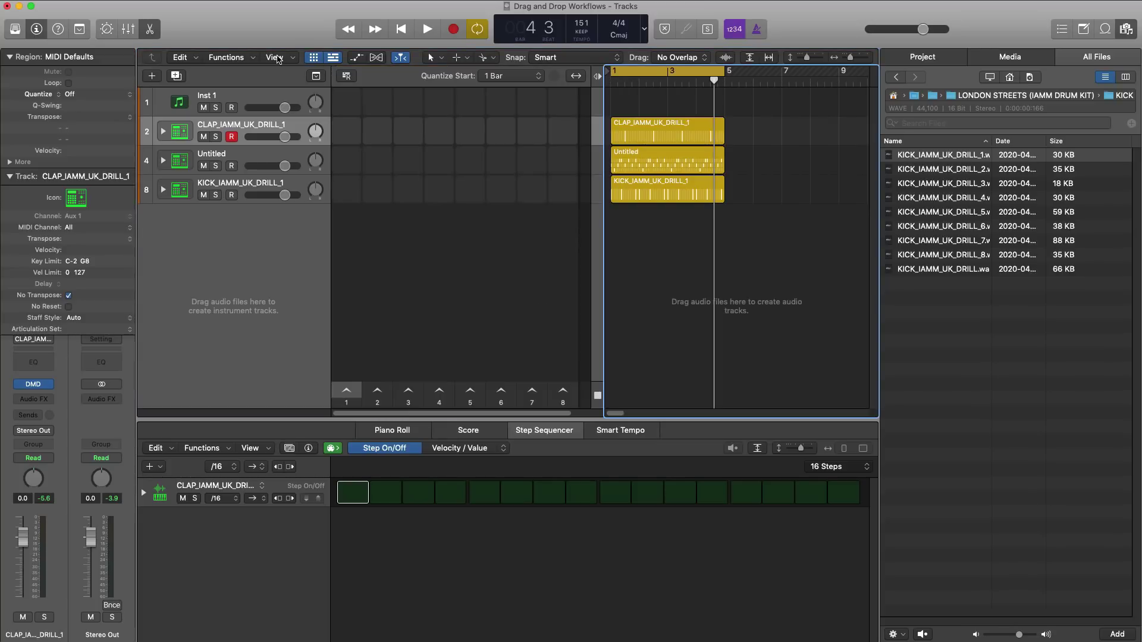
{"action": "left_click_drag", "start_coordinate": [664, 126], "coordinate": [346, 132]}
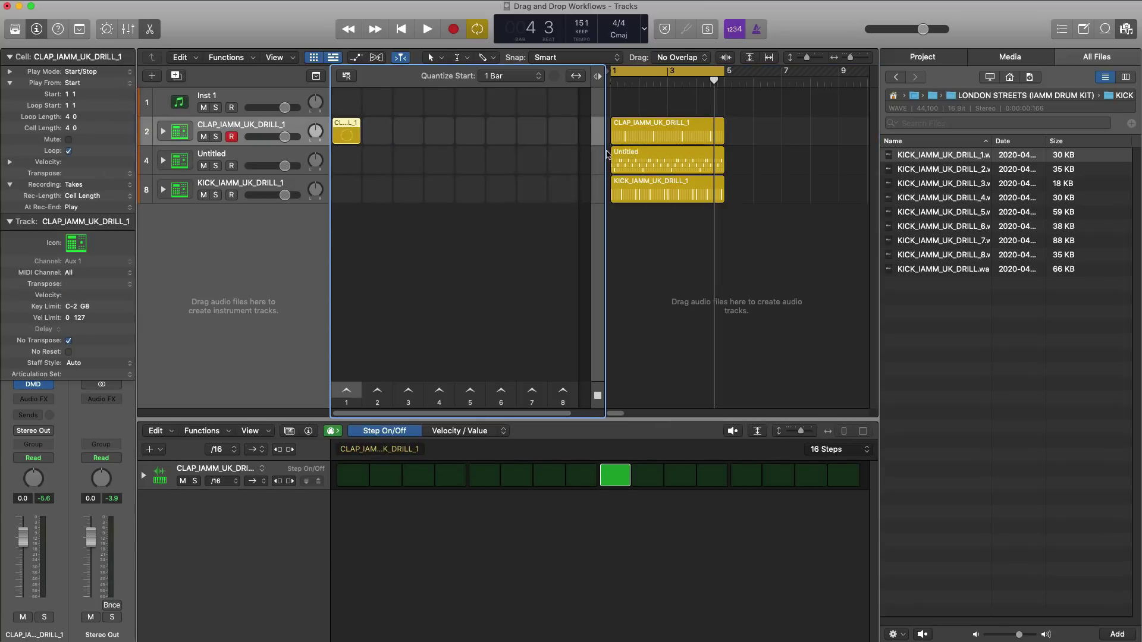
{"action": "left_click_drag", "start_coordinate": [607, 153], "coordinate": [347, 160]}
{"action": "left_click_drag", "start_coordinate": [615, 187], "coordinate": [347, 190]}
Step: Trigger Scene 1 to audition the three cells, then stop playback
{"action": "left_click", "coordinate": [346, 391]}
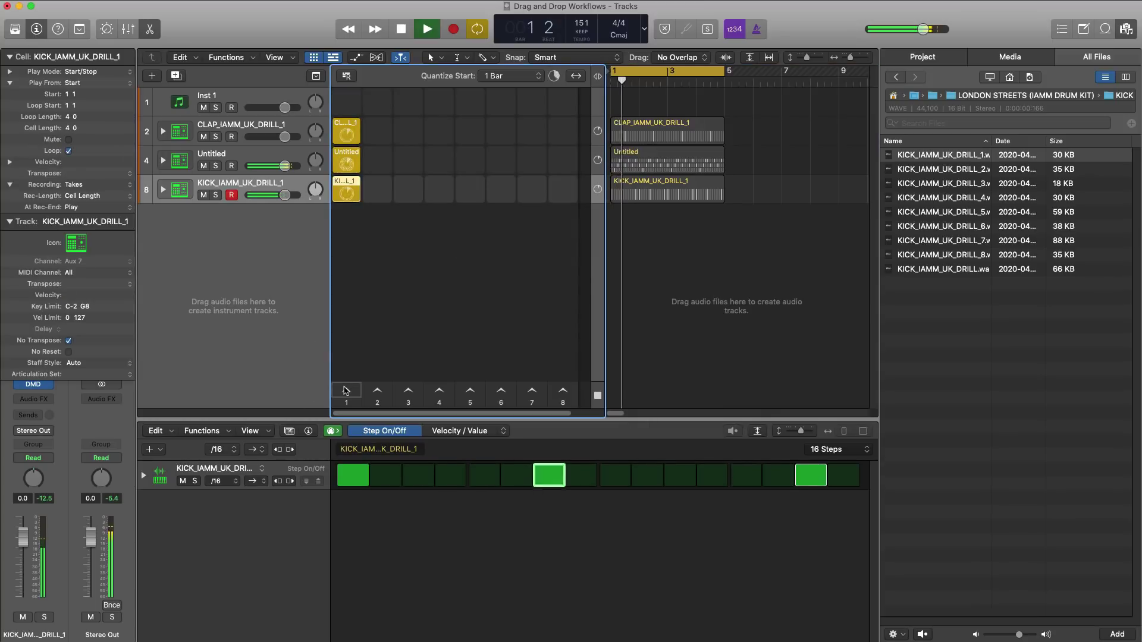
{"action": "left_click", "coordinate": [347, 189]}
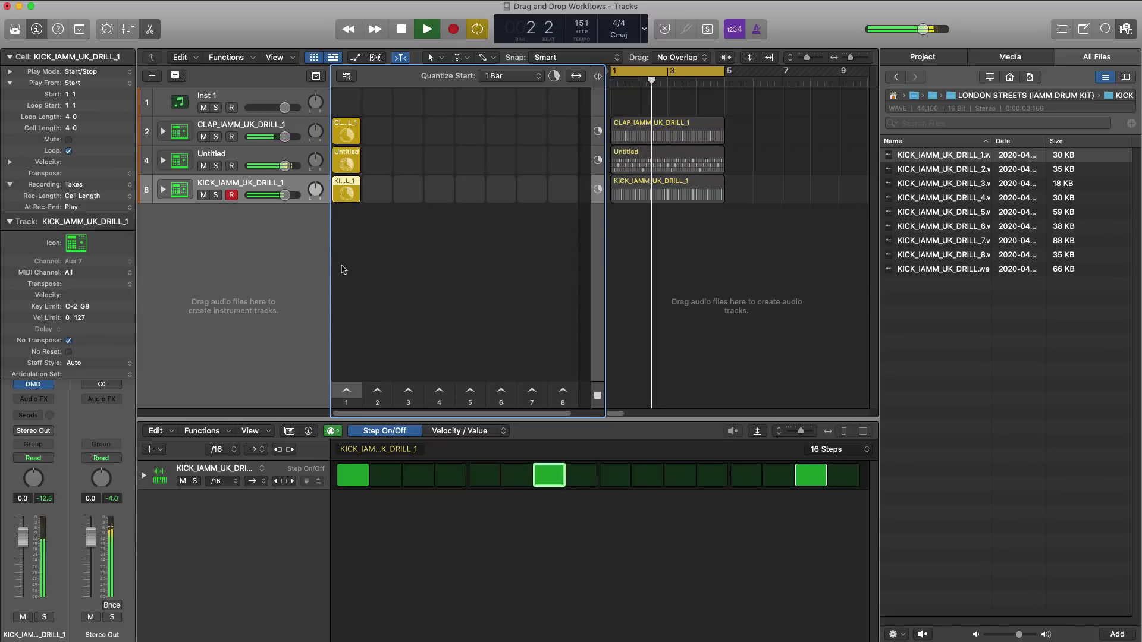
{"action": "key", "text": "space"}
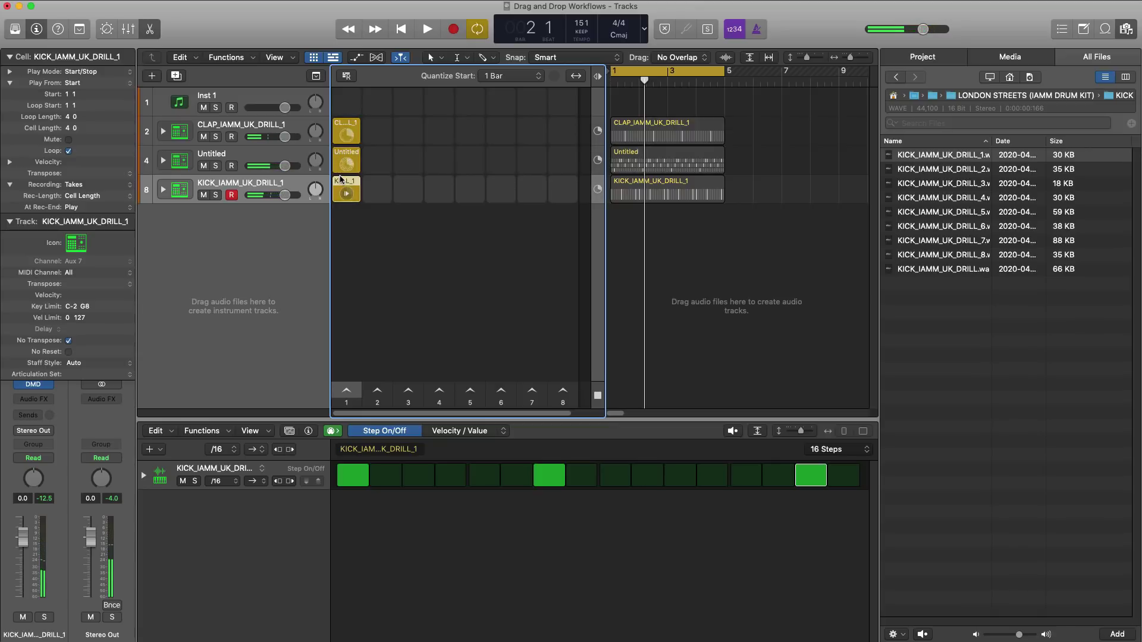